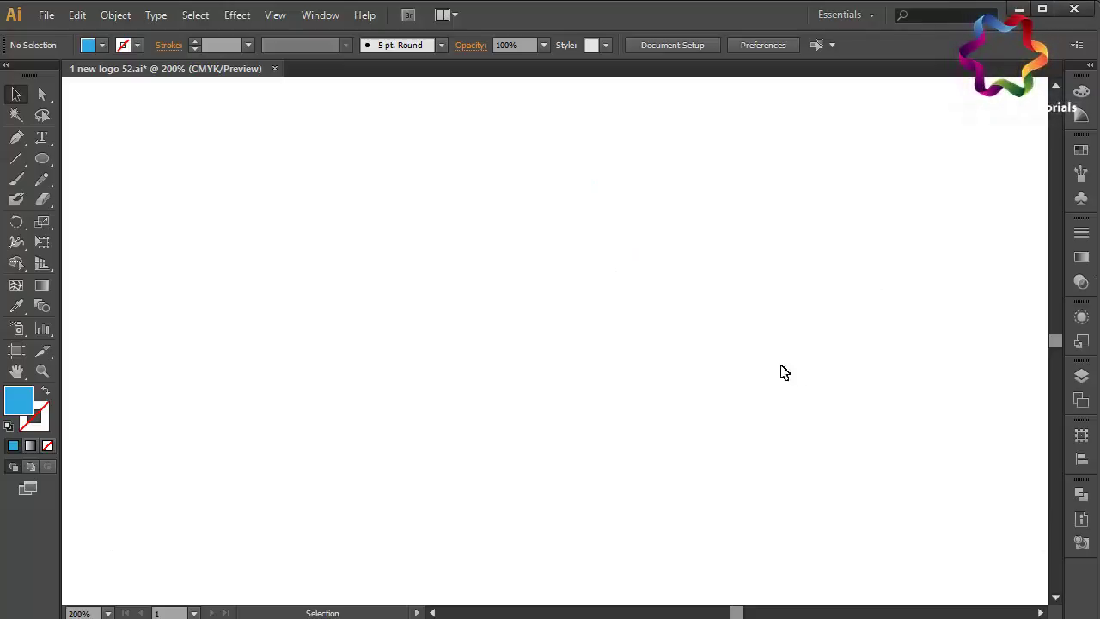
Step: Draw a blue-filled circle in the lower middle of the artboard with the Ellipse tool
{"action": "left_click", "coordinate": [43, 158]}
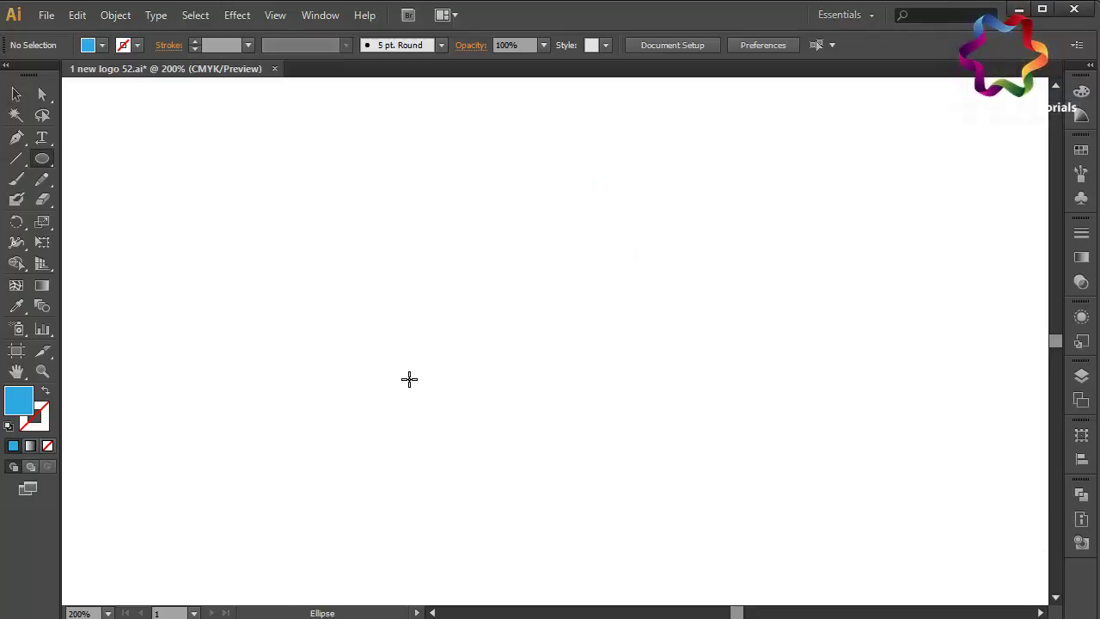
{"action": "left_click_drag", "start_coordinate": [409, 379], "coordinate": [581, 556]}
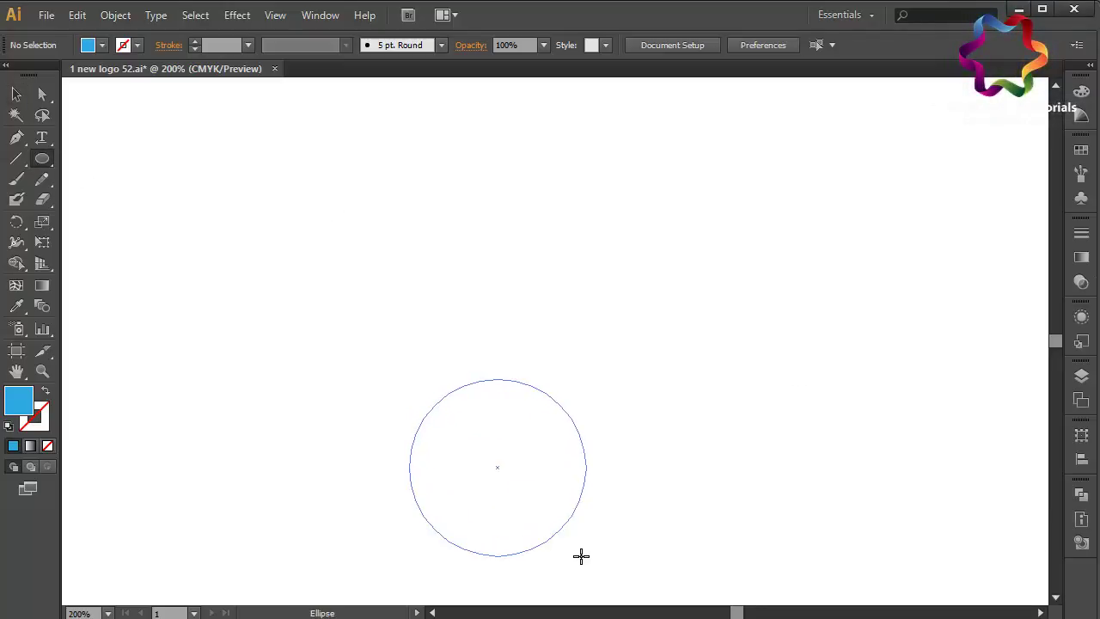
{"action": "left_click", "coordinate": [16, 93]}
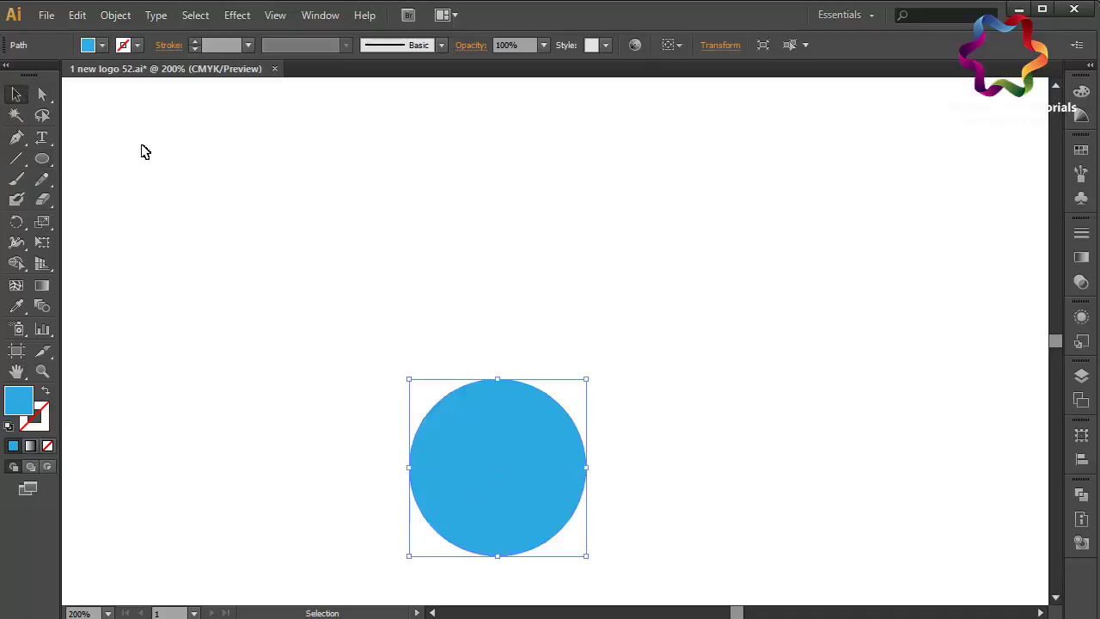
{"action": "left_click", "coordinate": [145, 151]}
{"action": "left_click", "coordinate": [17, 137]}
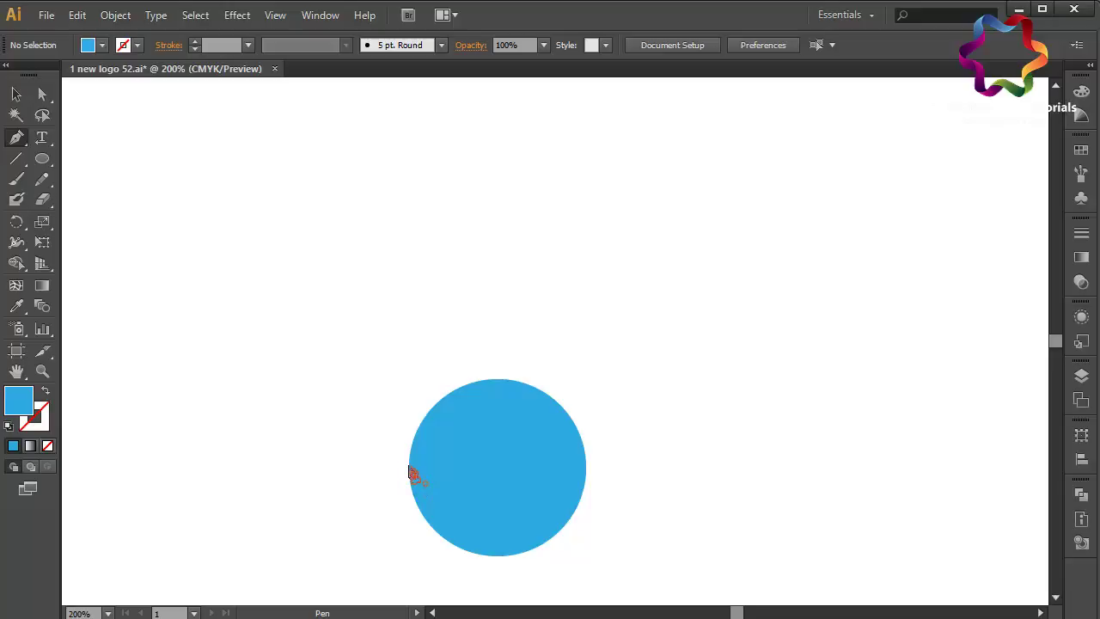
Step: Pen-draw a closed path from the circle's left edge up to a pointed tip and down its right edge
{"action": "left_click", "coordinate": [409, 462]}
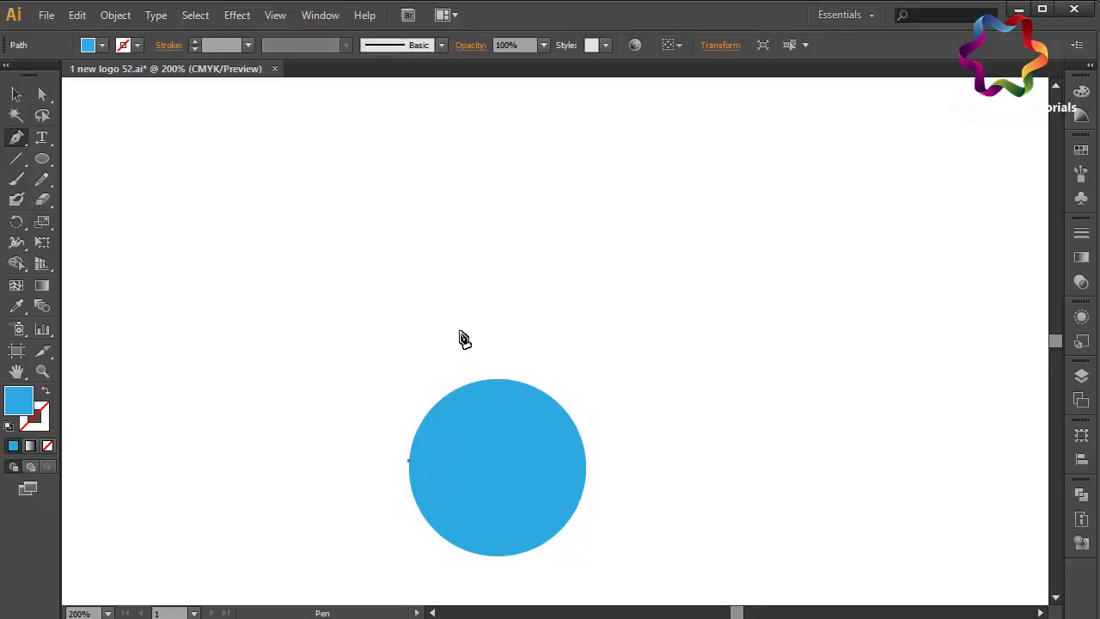
{"action": "left_click_drag", "start_coordinate": [452, 325], "coordinate": [484, 264]}
{"action": "left_click", "coordinate": [483, 260]}
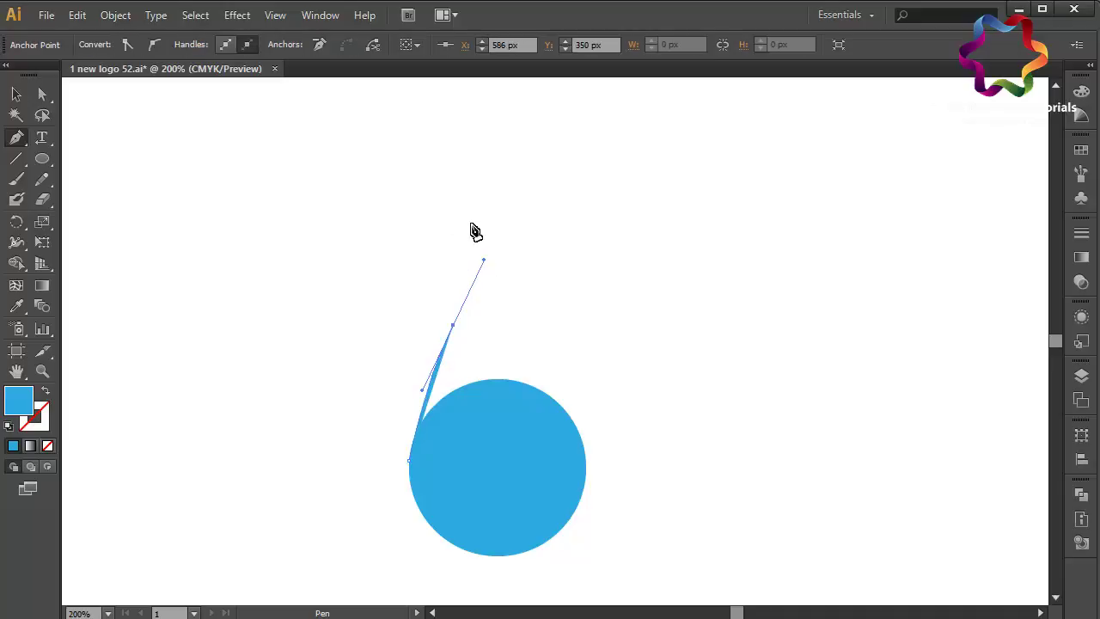
{"action": "left_click", "coordinate": [476, 227]}
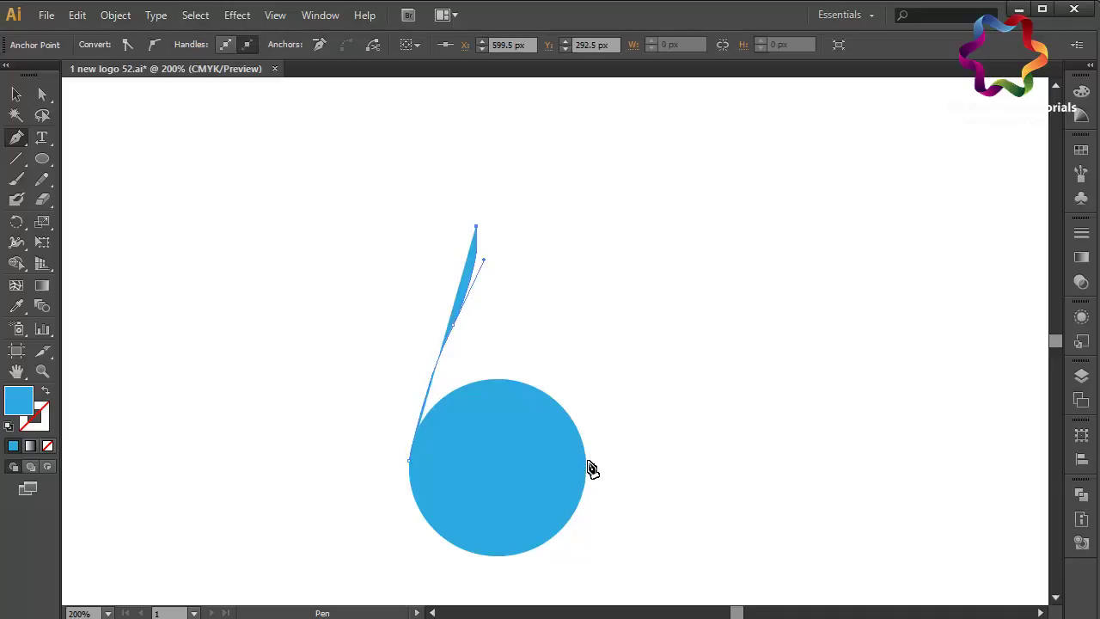
{"action": "left_click_drag", "start_coordinate": [587, 456], "coordinate": [597, 589]}
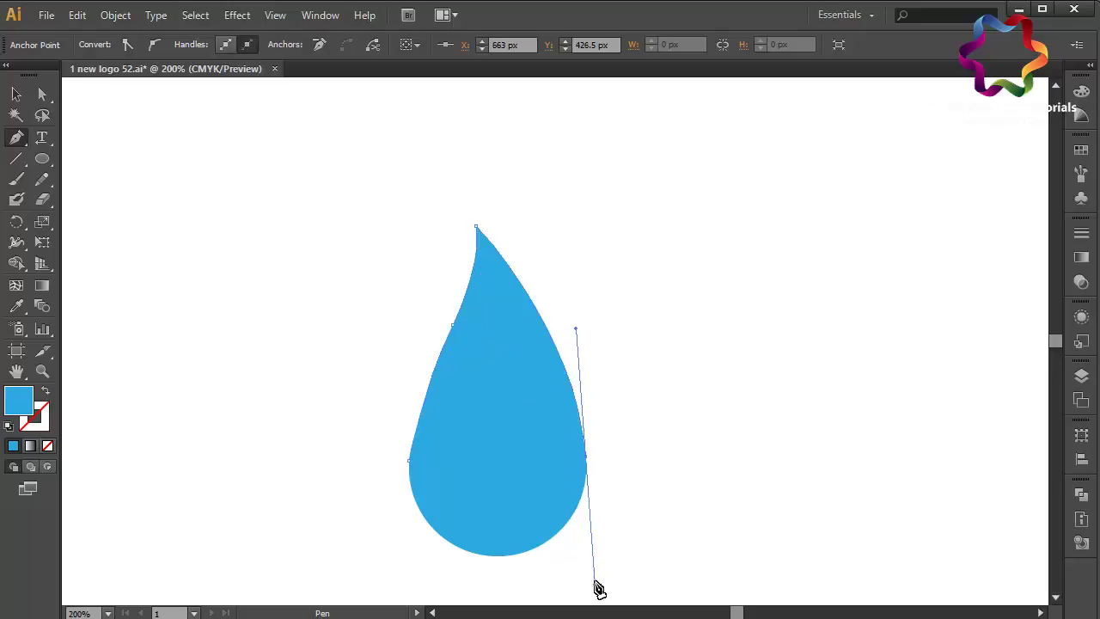
{"action": "left_click", "coordinate": [587, 458]}
{"action": "left_click", "coordinate": [410, 462]}
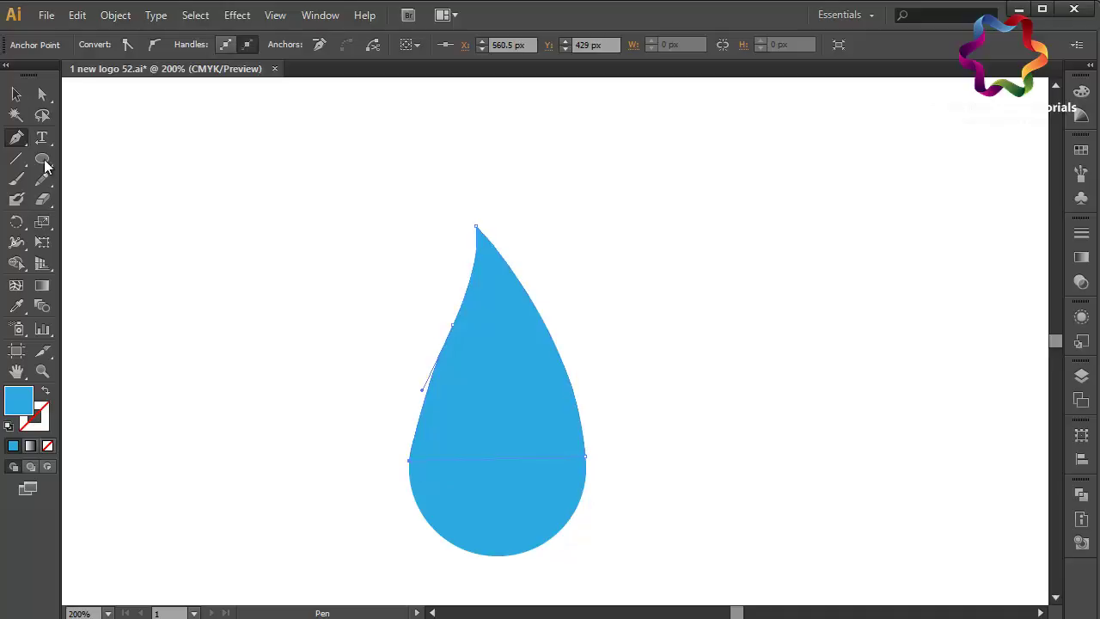
Step: Refine the drop's upper-left and left-side curves with Direct Selection
{"action": "left_click", "coordinate": [42, 95]}
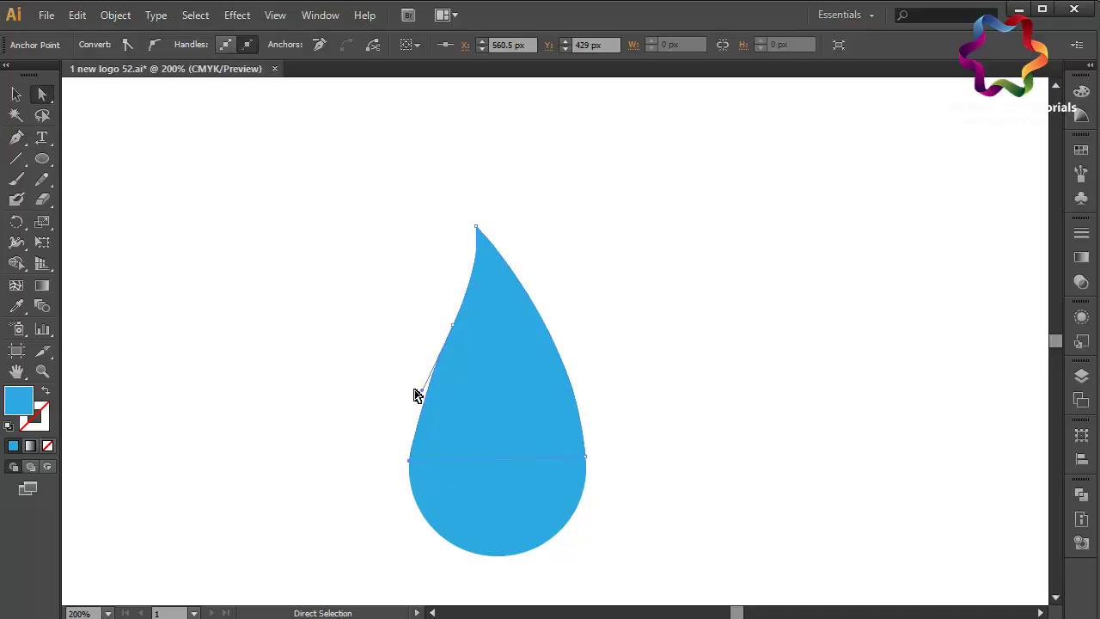
{"action": "left_click_drag", "start_coordinate": [421, 394], "coordinate": [407, 398]}
{"action": "left_click_drag", "start_coordinate": [409, 408], "coordinate": [411, 402]}
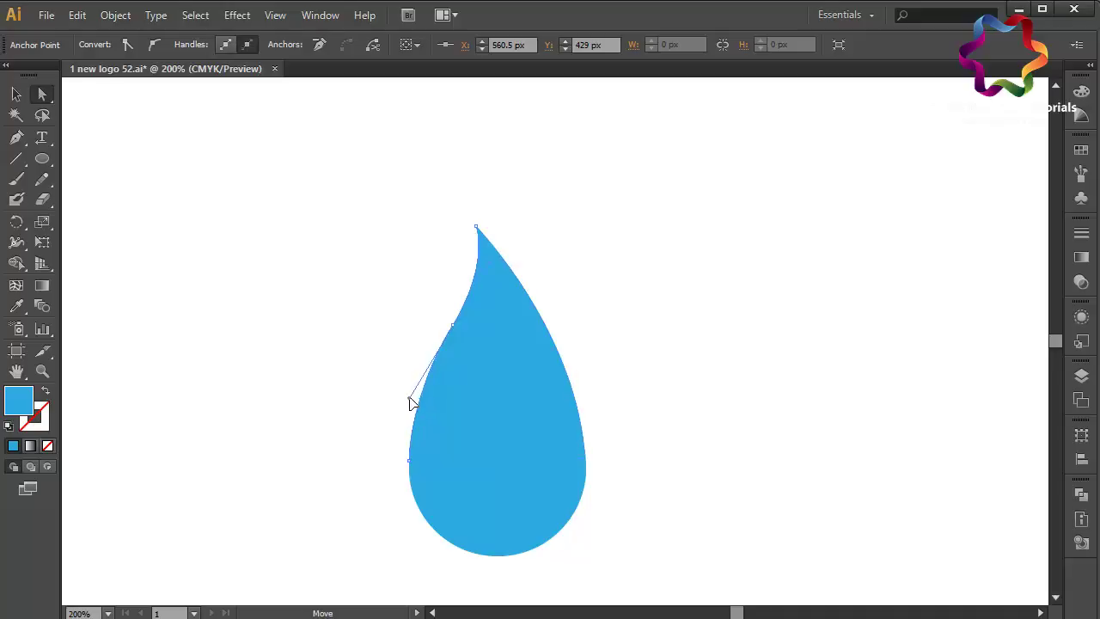
{"action": "left_click", "coordinate": [329, 388]}
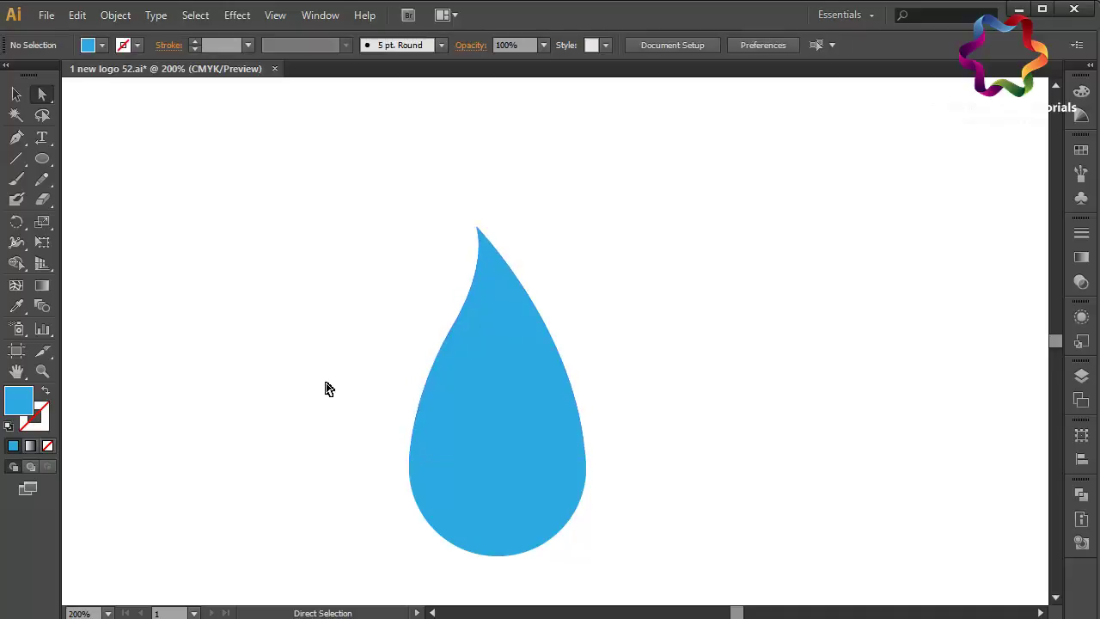
Step: Set the fill colour to pale sky blue #7DDAFF and begin a Pen path at the drop's tip
{"action": "left_click", "coordinate": [16, 93]}
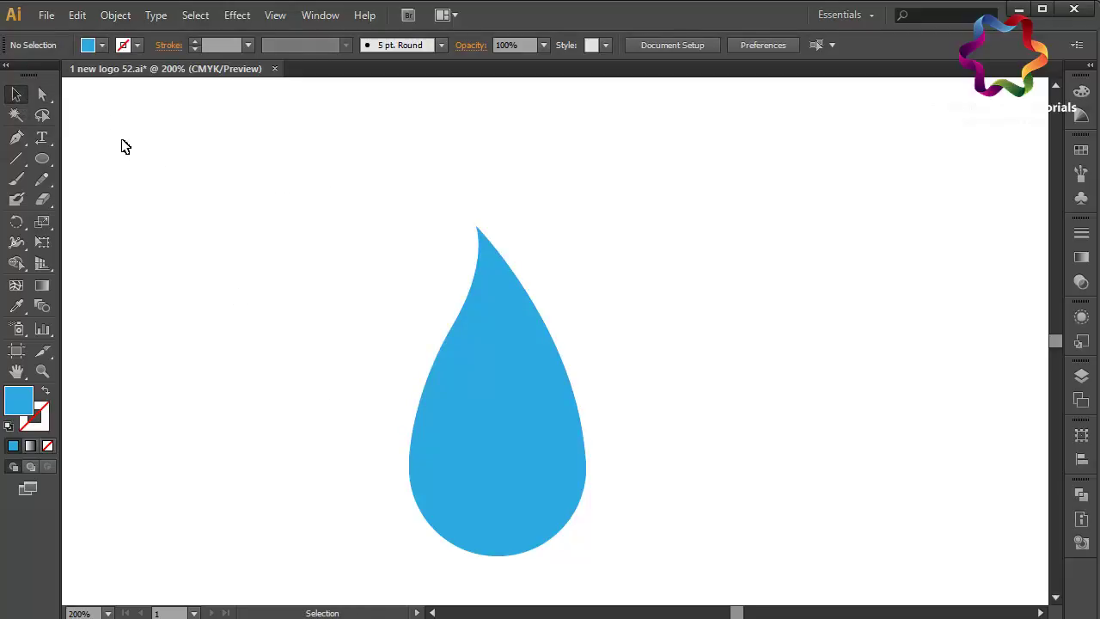
{"action": "left_click", "coordinate": [16, 136]}
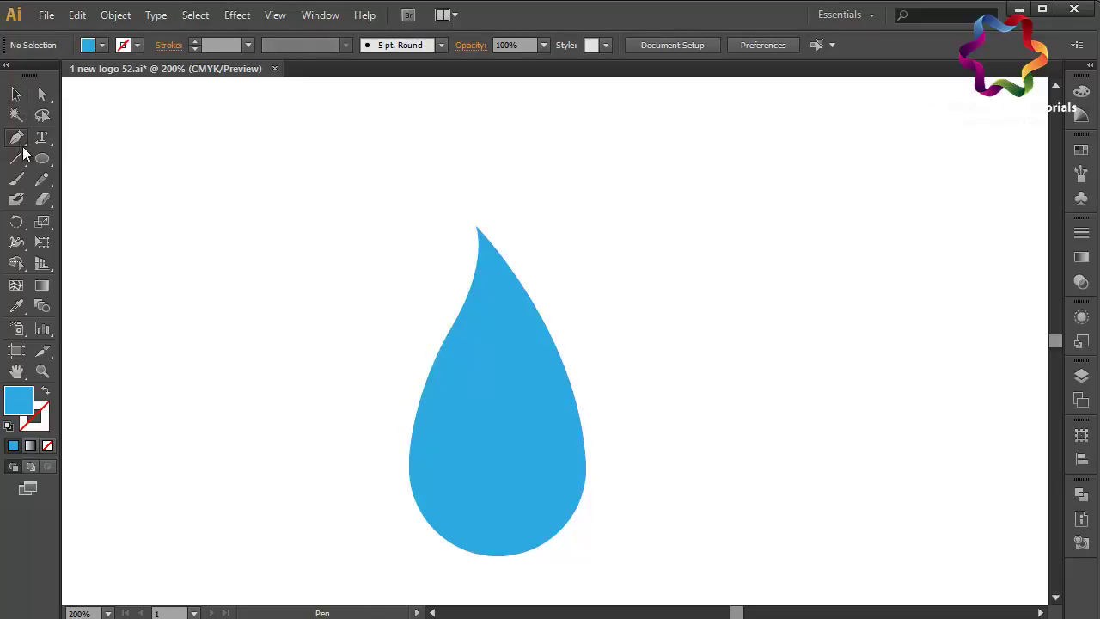
{"action": "double_click", "coordinate": [15, 407]}
{"action": "left_click_drag", "start_coordinate": [716, 215], "coordinate": [659, 196]}
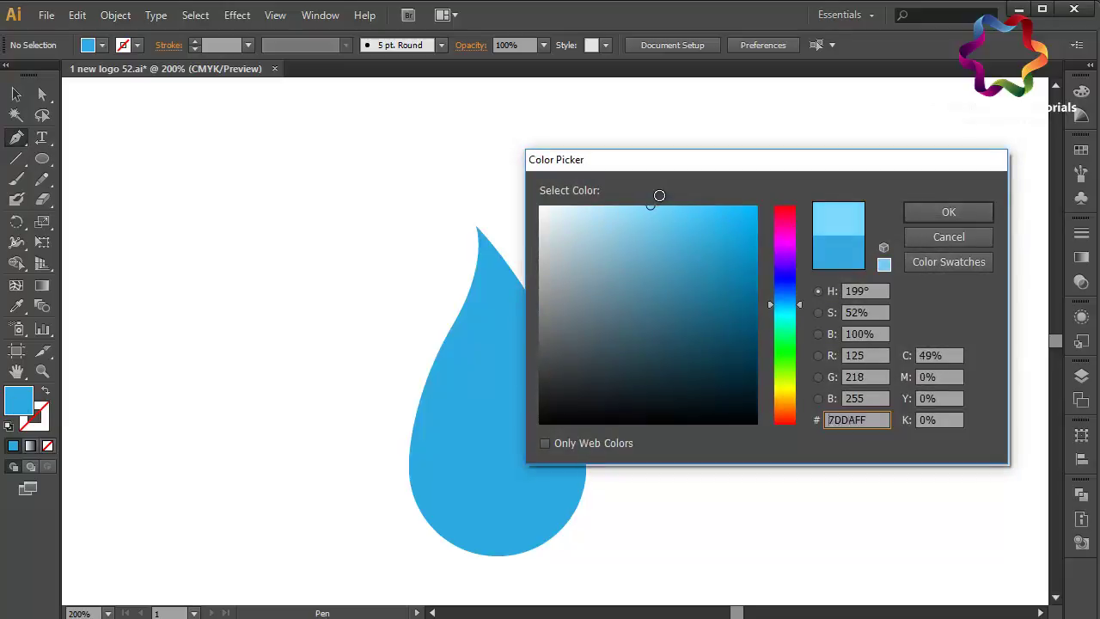
{"action": "left_click", "coordinate": [918, 215]}
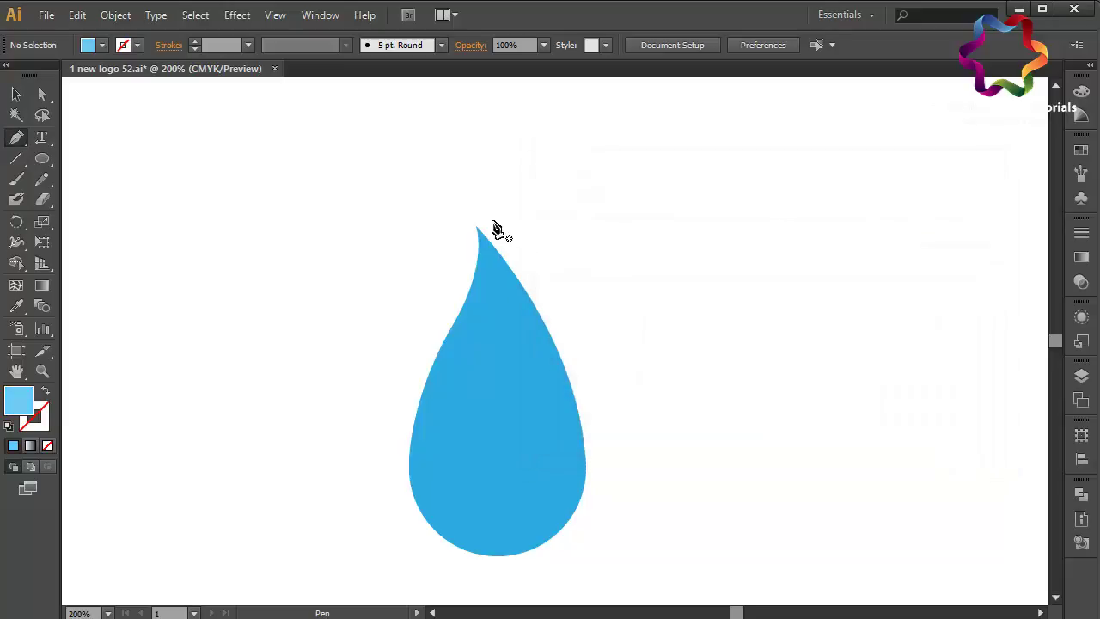
{"action": "left_click", "coordinate": [477, 226]}
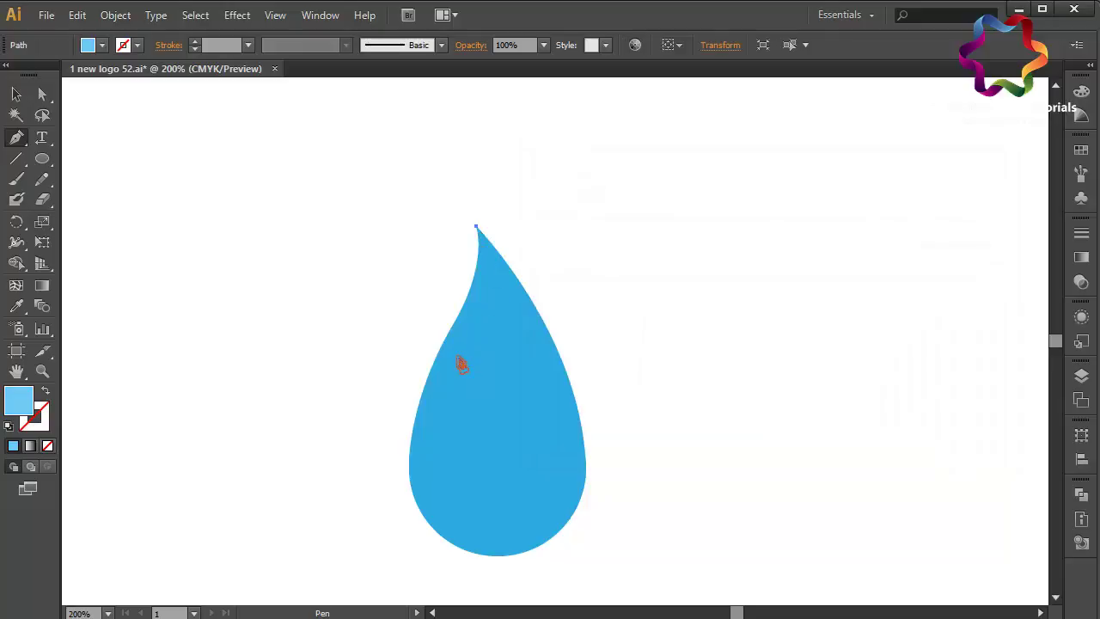
Step: Pen-draw the pale blue highlight from the tip over the drop's upper-left side, then begin a second band
{"action": "left_click", "coordinate": [507, 326]}
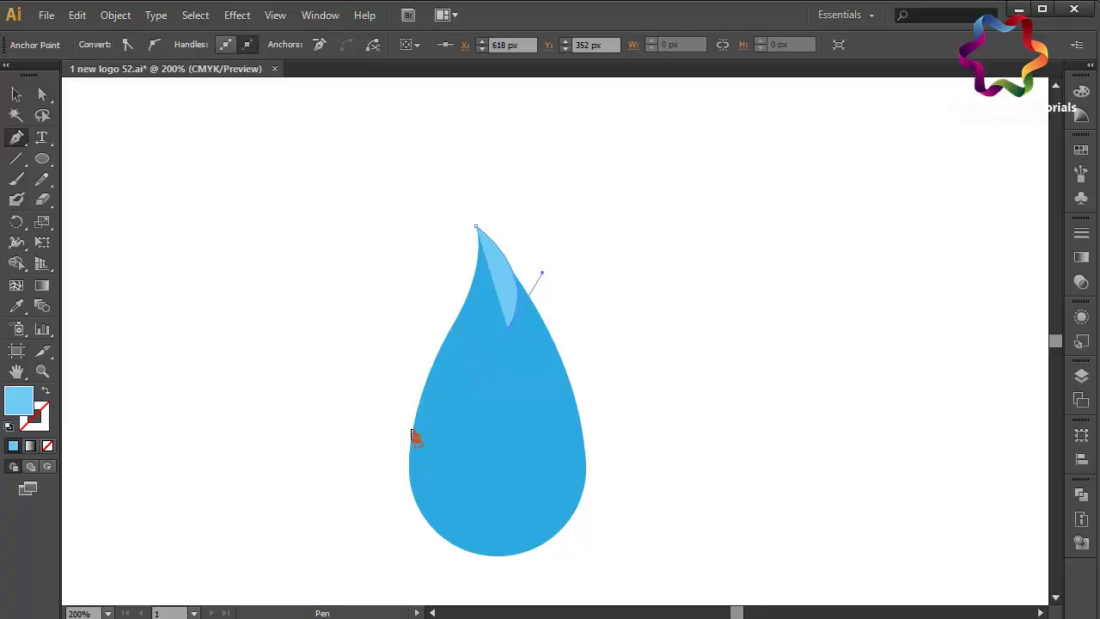
{"action": "left_click", "coordinate": [412, 436]}
{"action": "left_click_drag", "start_coordinate": [391, 507], "coordinate": [391, 505]}
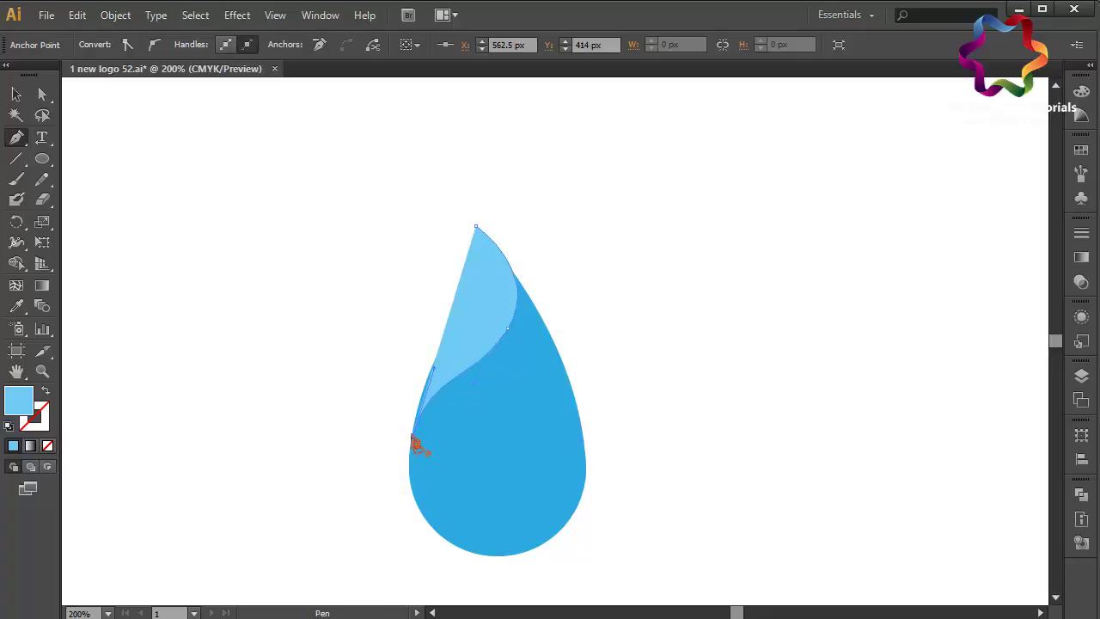
{"action": "left_click_drag", "start_coordinate": [448, 338], "coordinate": [479, 289]}
{"action": "left_click_drag", "start_coordinate": [479, 230], "coordinate": [473, 211]}
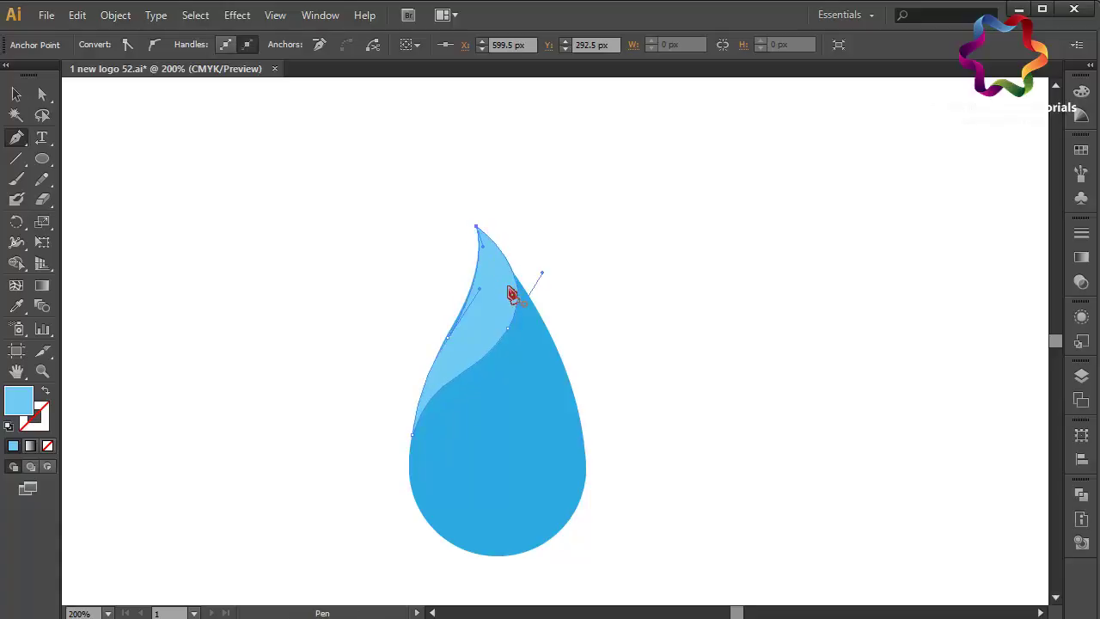
{"action": "left_click", "coordinate": [412, 487]}
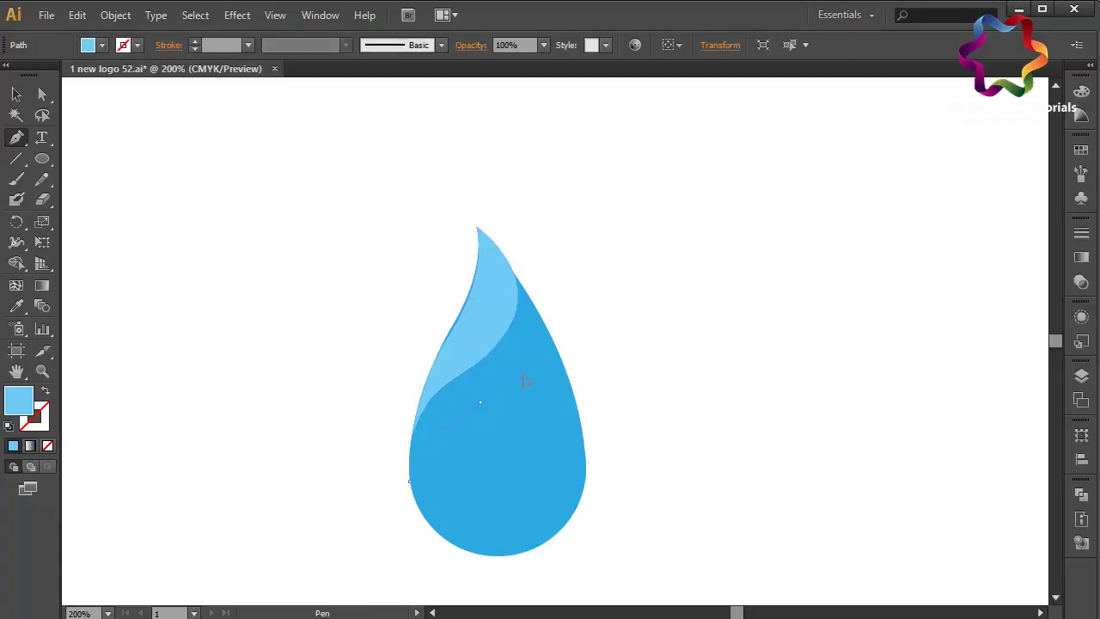
{"action": "left_click_drag", "start_coordinate": [538, 381], "coordinate": [540, 375]}
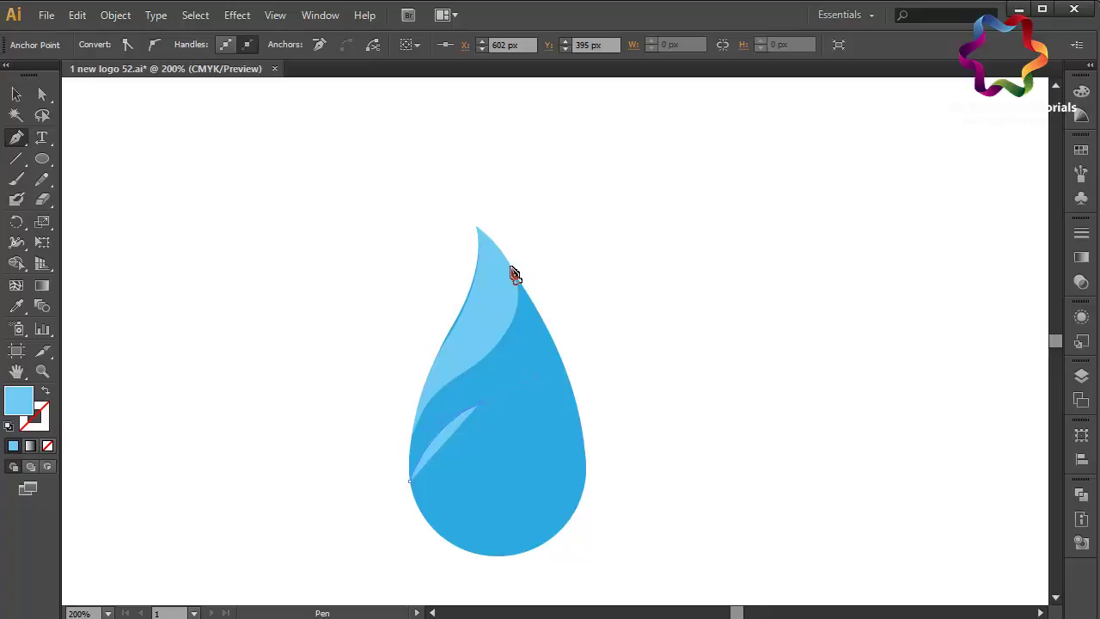
Step: Complete the second band's outline from the drop's right edge through the middle to the lower left
{"action": "left_click_drag", "start_coordinate": [513, 270], "coordinate": [462, 196]}
{"action": "left_click", "coordinate": [513, 270]}
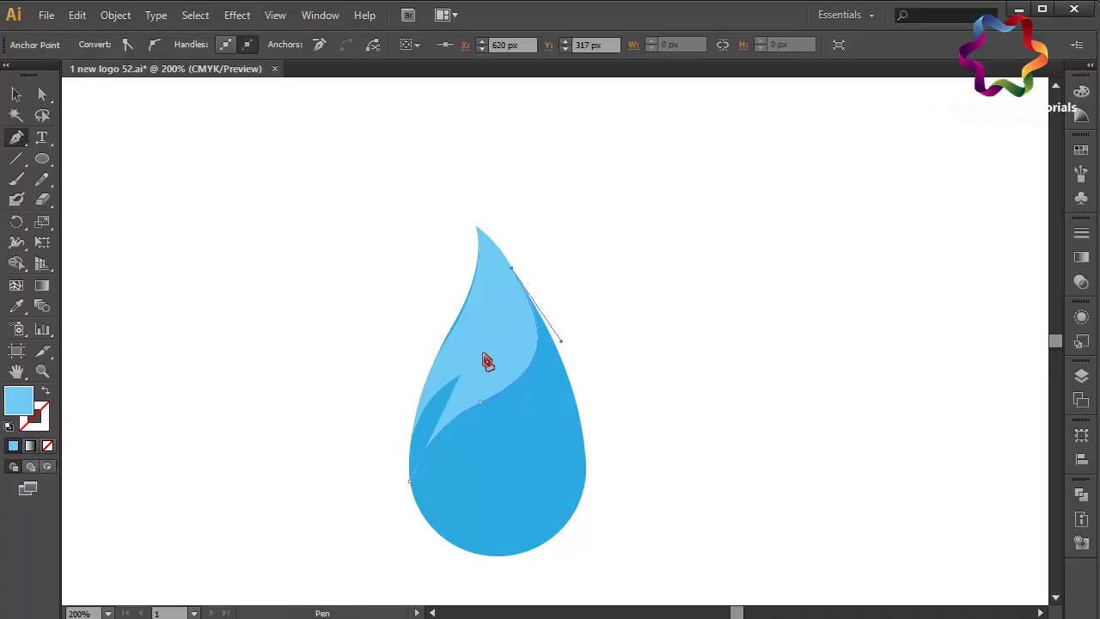
{"action": "left_click_drag", "start_coordinate": [482, 352], "coordinate": [438, 389]}
{"action": "left_click", "coordinate": [410, 481]}
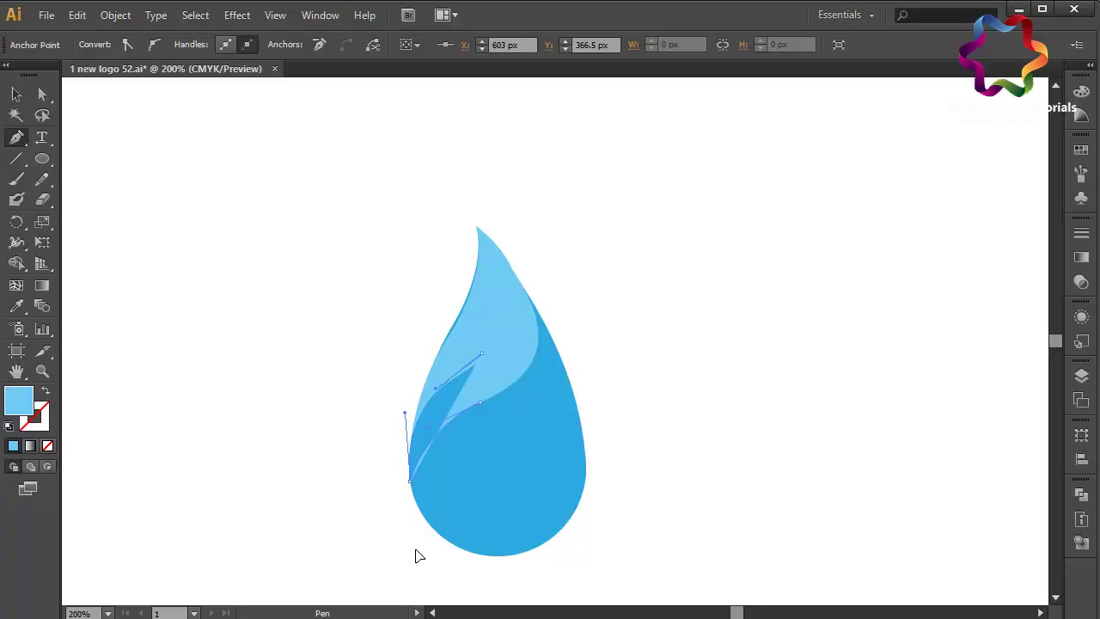
{"action": "left_click_drag", "start_coordinate": [415, 556], "coordinate": [424, 551]}
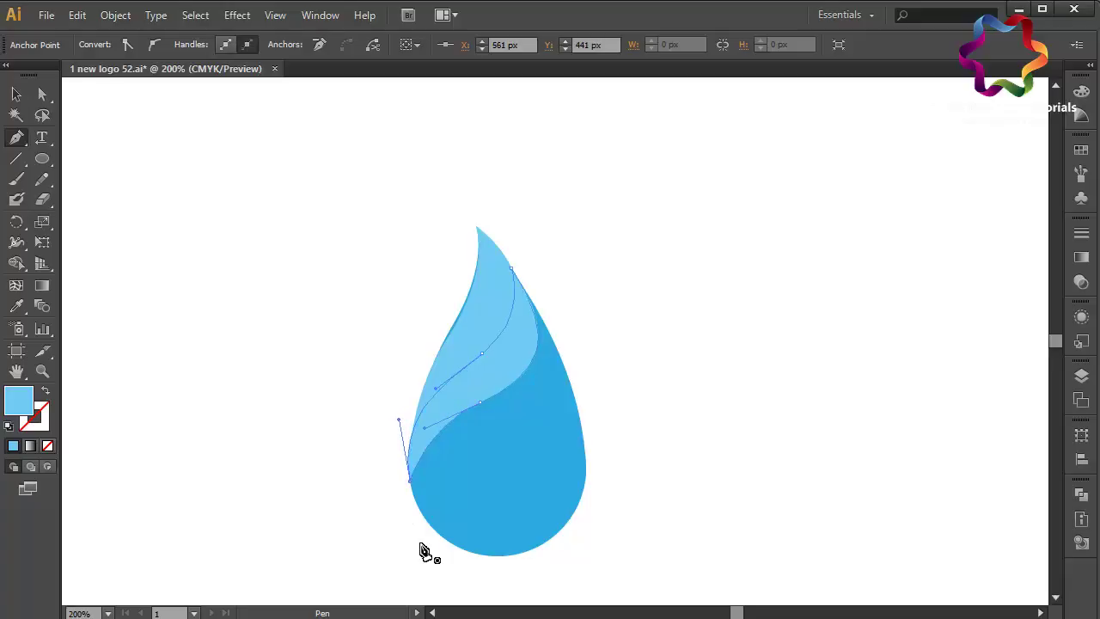
Step: Fill the band with the C=85 M=50 Y=0 K=0 blue swatch and deselect it
{"action": "left_click", "coordinate": [1082, 150]}
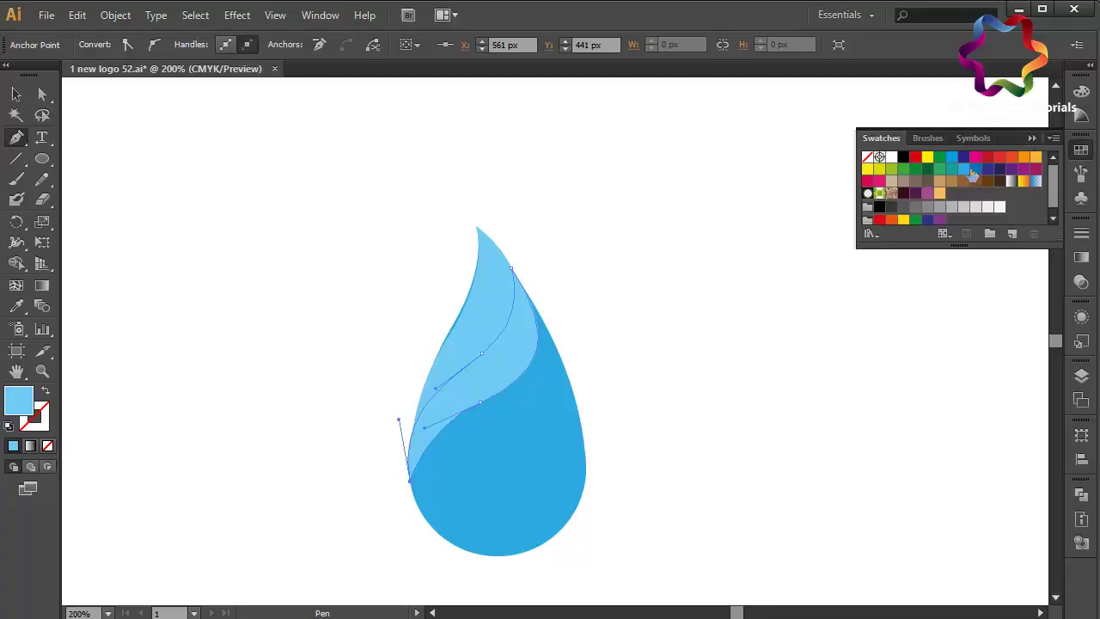
{"action": "left_click", "coordinate": [964, 170]}
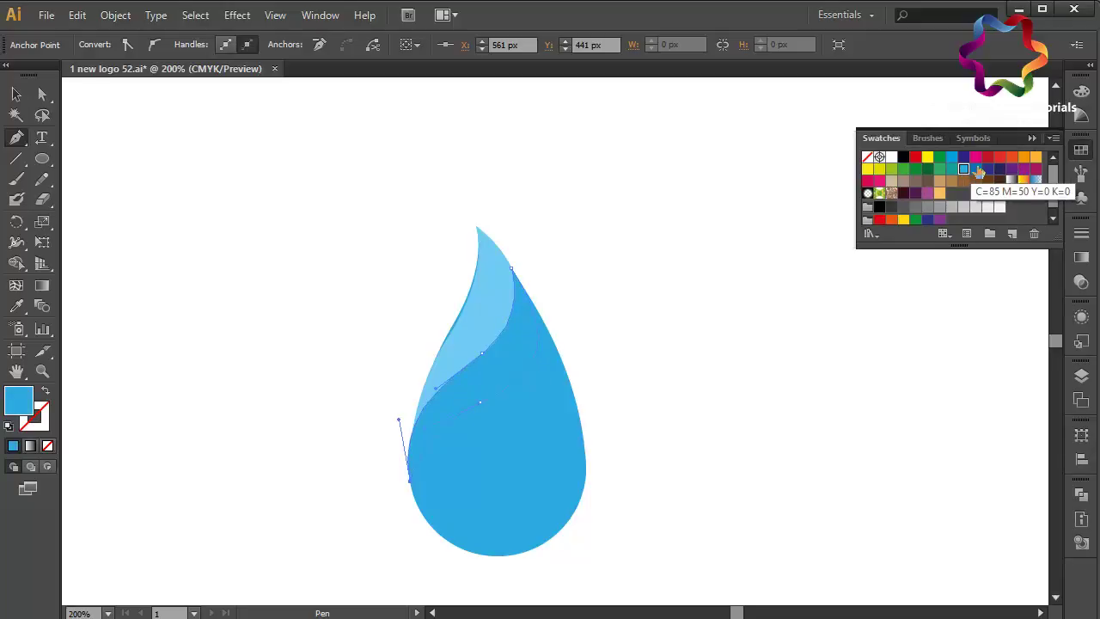
{"action": "left_click", "coordinate": [979, 171]}
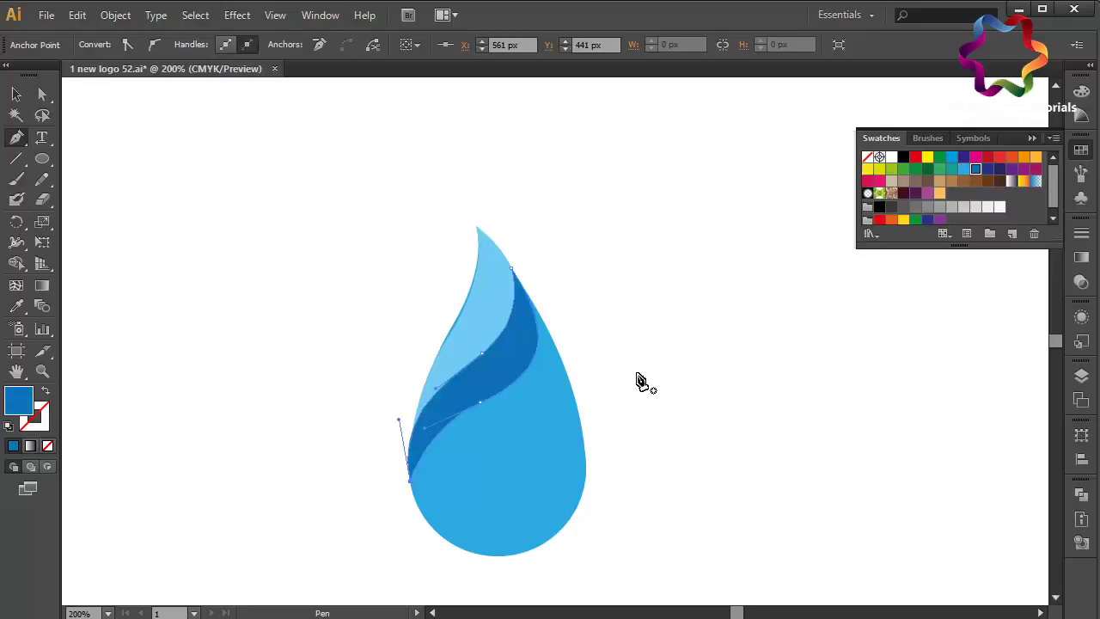
{"action": "left_click", "coordinate": [424, 522]}
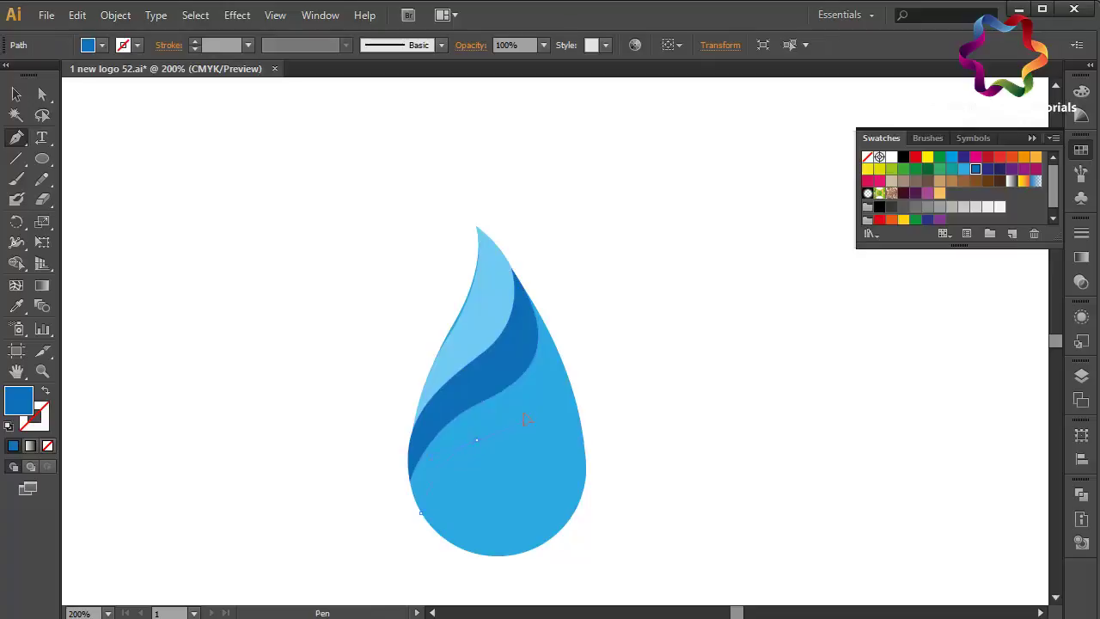
Step: Pen-draw a third curved band beneath the blue band, sweeping to the drop's lower left
{"action": "left_click", "coordinate": [530, 419]}
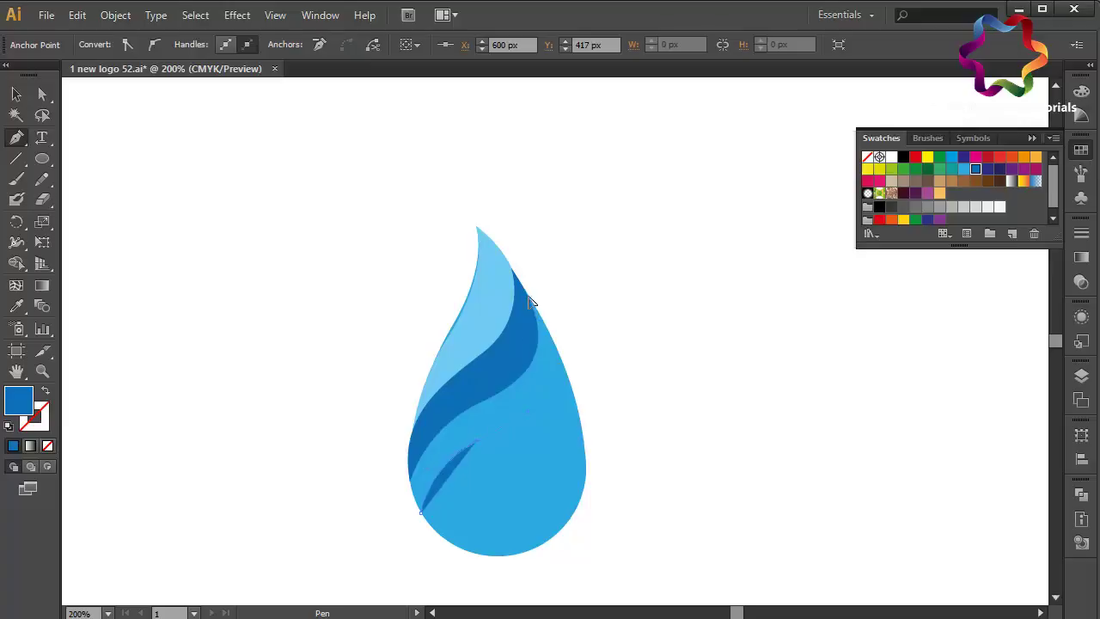
{"action": "left_click_drag", "start_coordinate": [529, 298], "coordinate": [461, 205]}
{"action": "left_click_drag", "start_coordinate": [461, 204], "coordinate": [462, 195]}
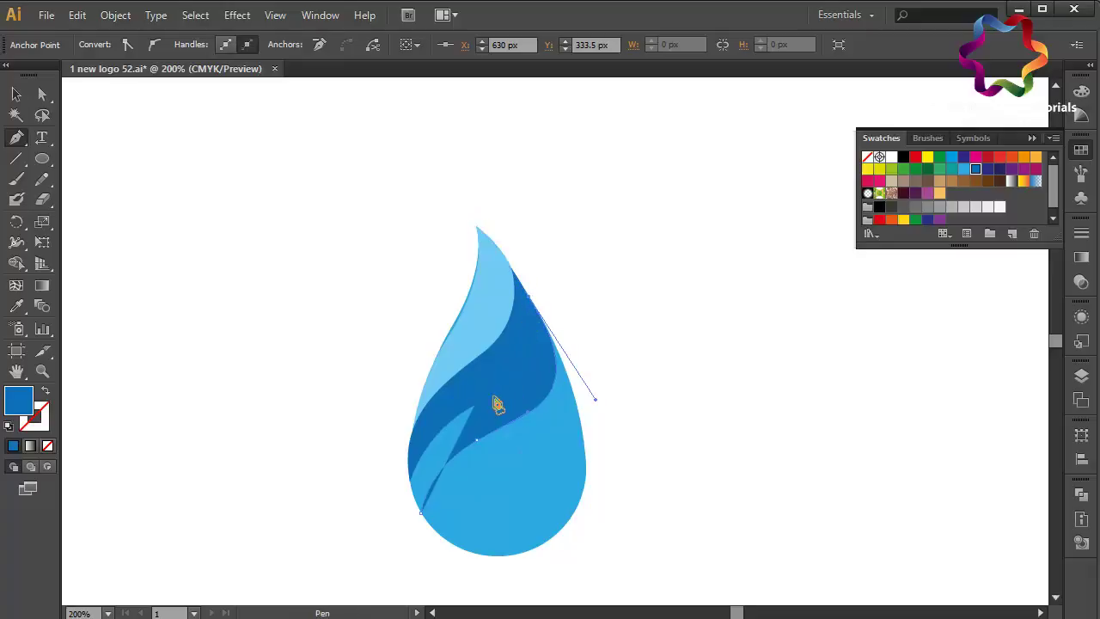
{"action": "left_click_drag", "start_coordinate": [491, 398], "coordinate": [416, 444]}
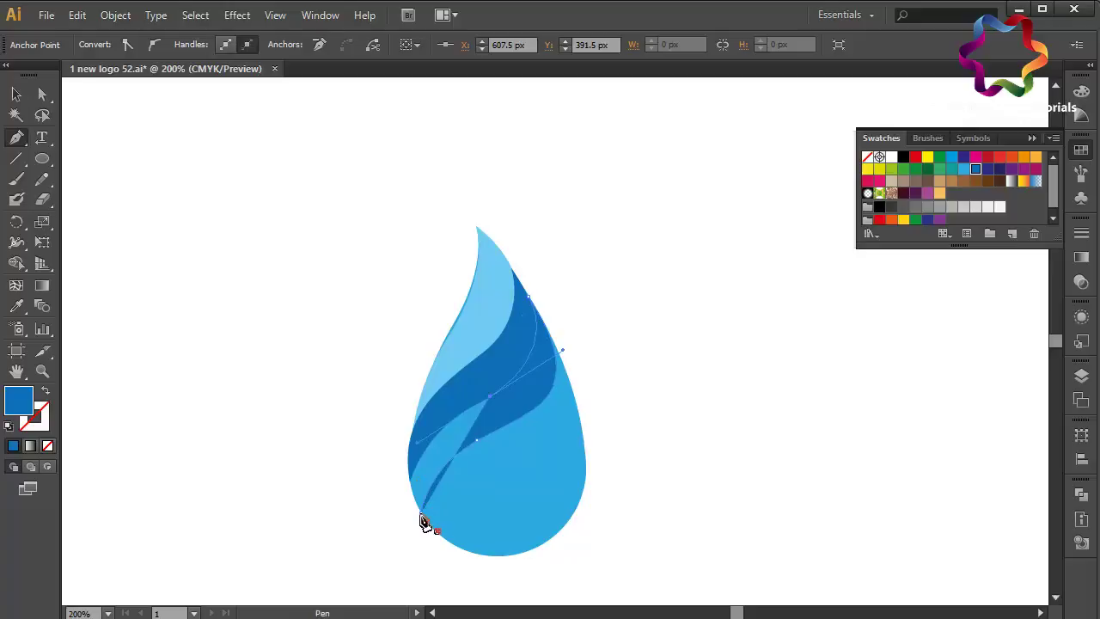
{"action": "left_click_drag", "start_coordinate": [421, 514], "coordinate": [448, 559]}
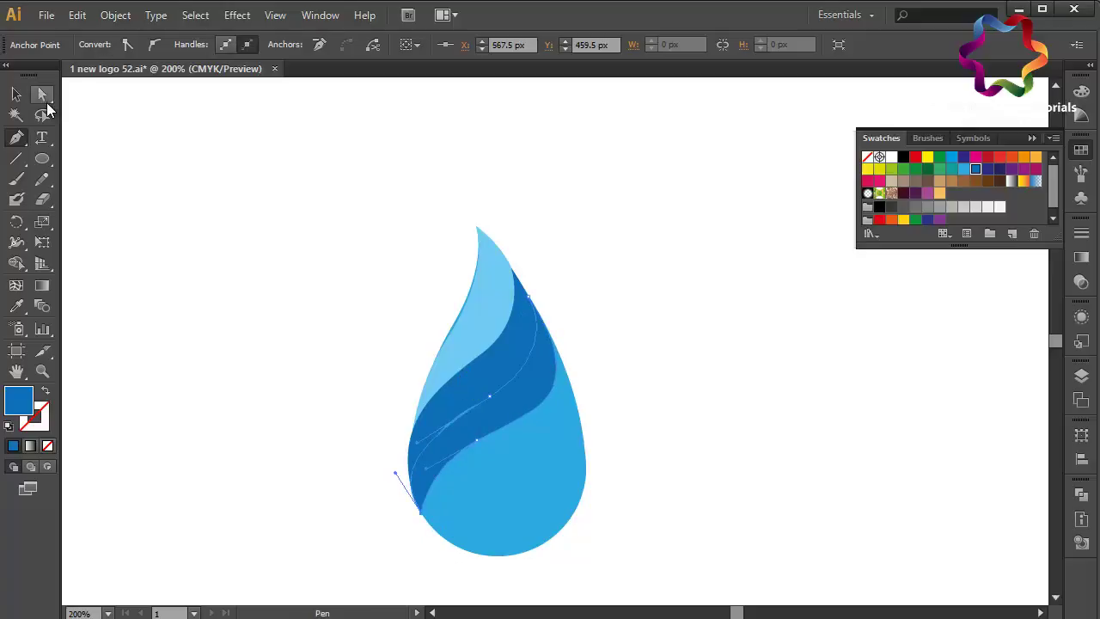
Step: Fill the new band with the dark indigo swatch and close its outline
{"action": "left_click", "coordinate": [44, 96]}
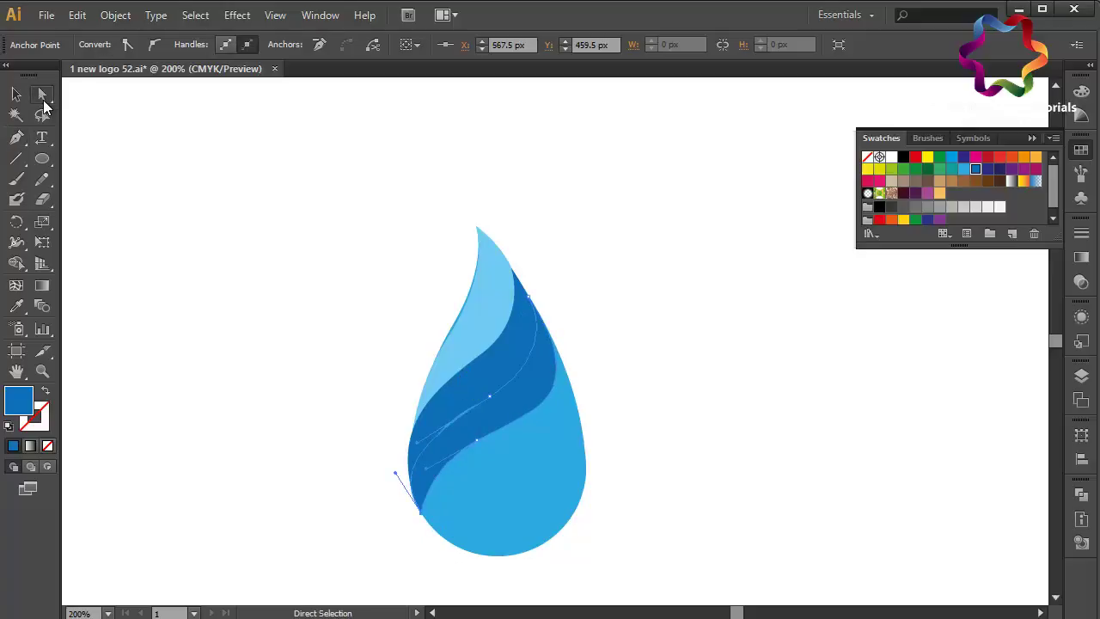
{"action": "left_click", "coordinate": [490, 397]}
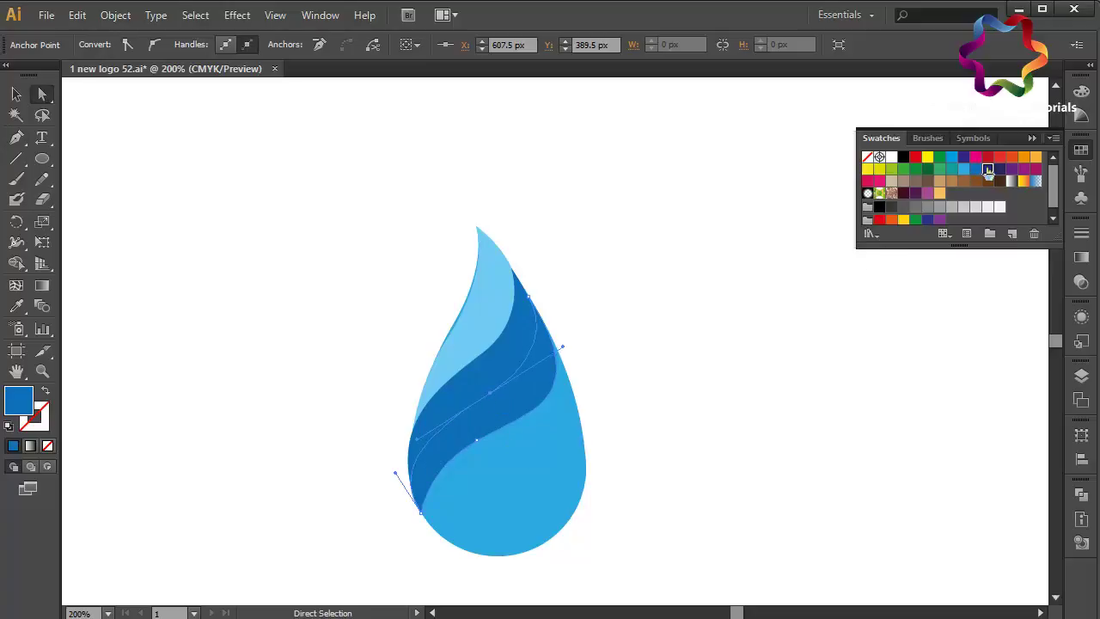
{"action": "left_click", "coordinate": [988, 171]}
{"action": "left_click", "coordinate": [16, 138]}
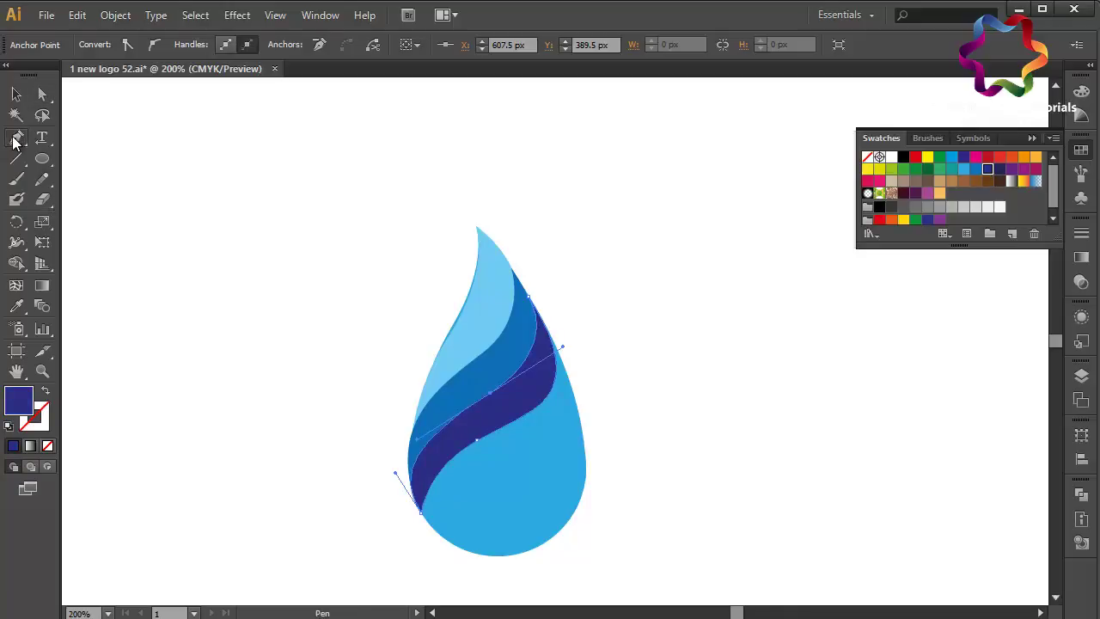
{"action": "left_click", "coordinate": [442, 539]}
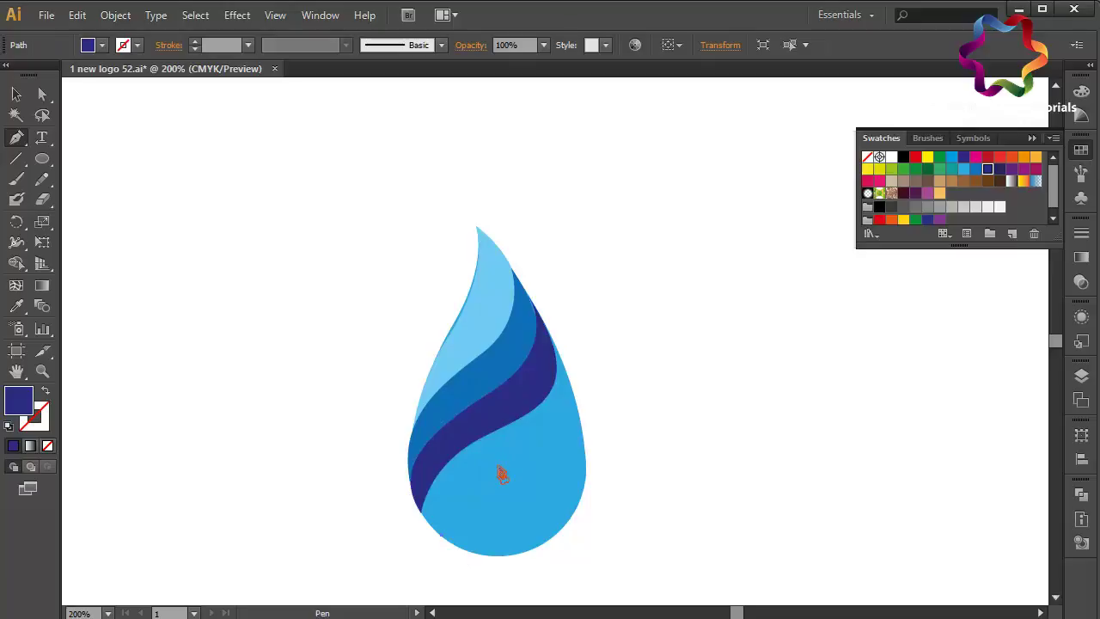
Step: Pen-draw a fourth curved band below the indigo one, sweeping to the drop's lower left
{"action": "left_click", "coordinate": [554, 449]}
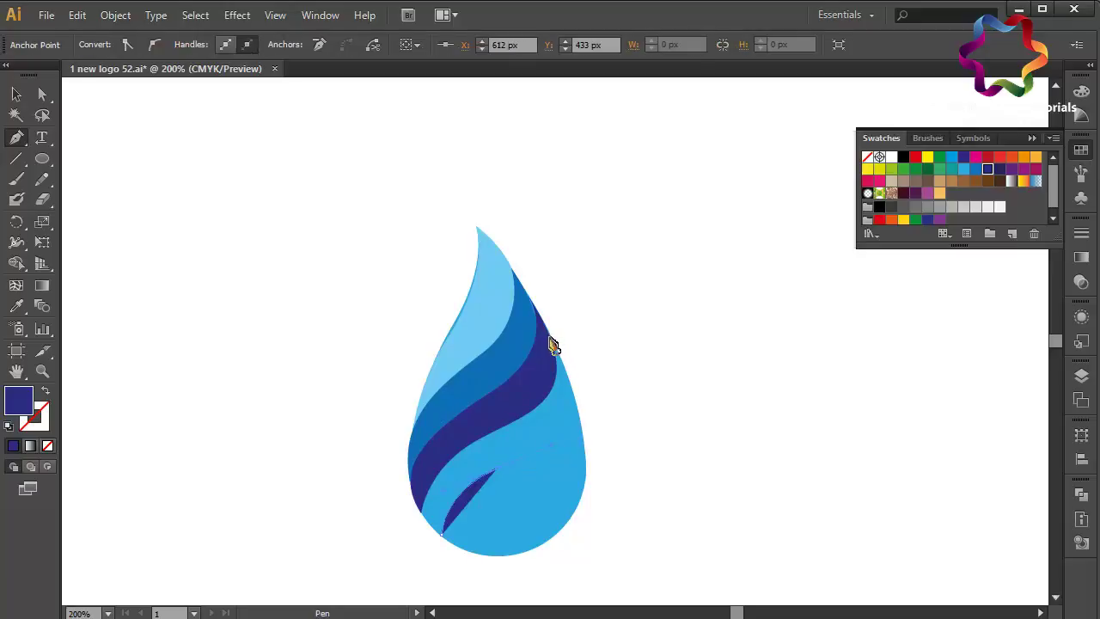
{"action": "left_click_drag", "start_coordinate": [551, 338], "coordinate": [496, 249]}
{"action": "left_click", "coordinate": [551, 338]}
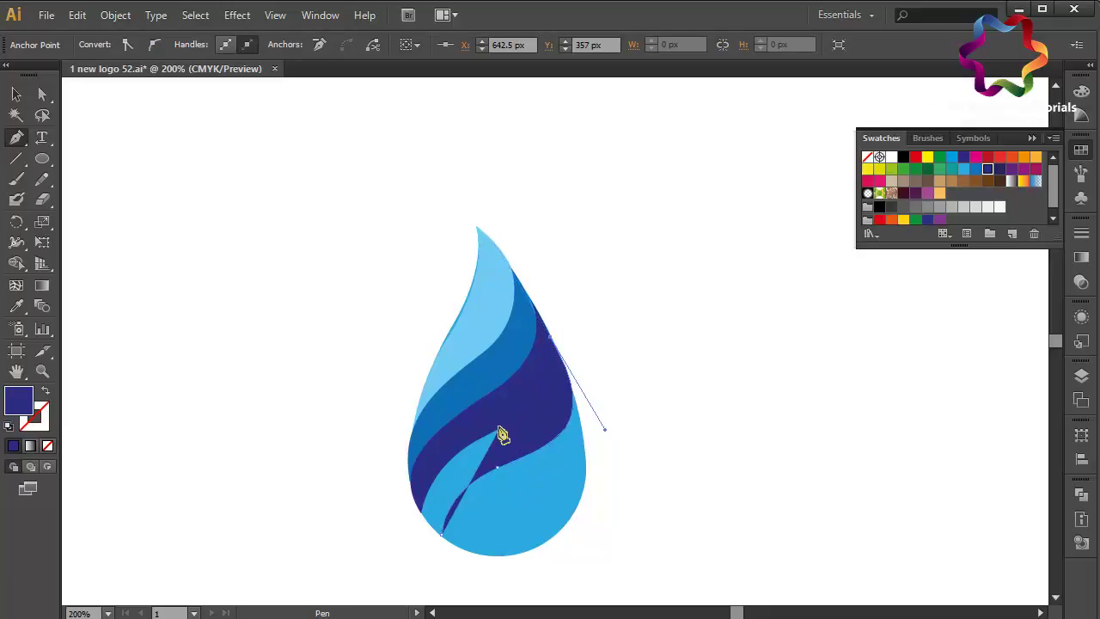
{"action": "left_click_drag", "start_coordinate": [499, 427], "coordinate": [434, 458]}
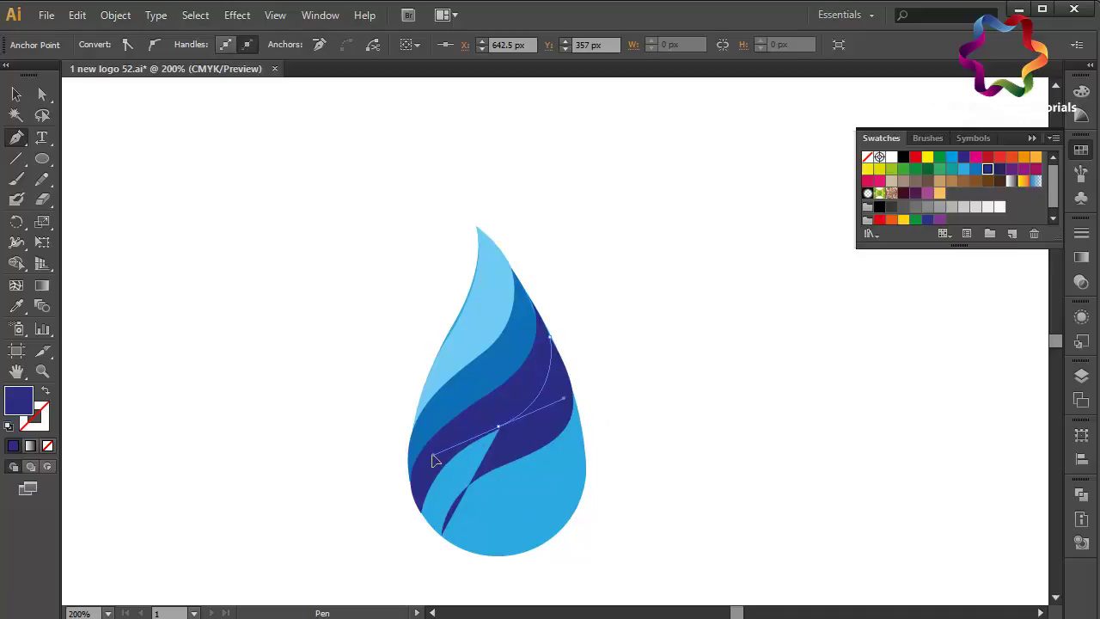
{"action": "left_click_drag", "start_coordinate": [434, 458], "coordinate": [426, 457]}
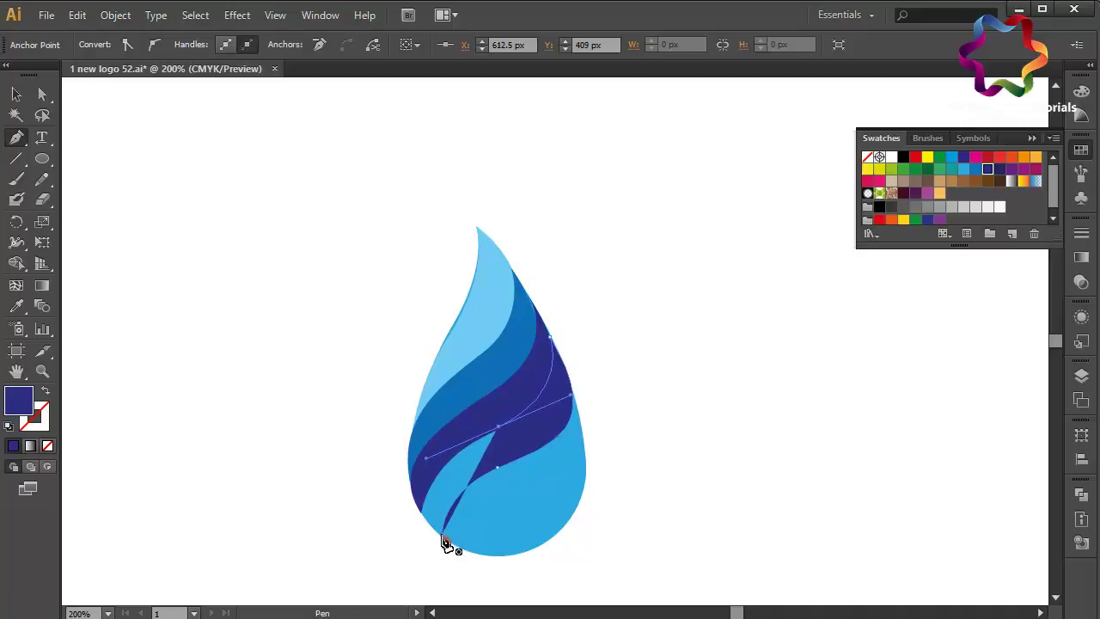
{"action": "left_click_drag", "start_coordinate": [443, 533], "coordinate": [483, 555]}
{"action": "left_click_drag", "start_coordinate": [485, 555], "coordinate": [488, 559]}
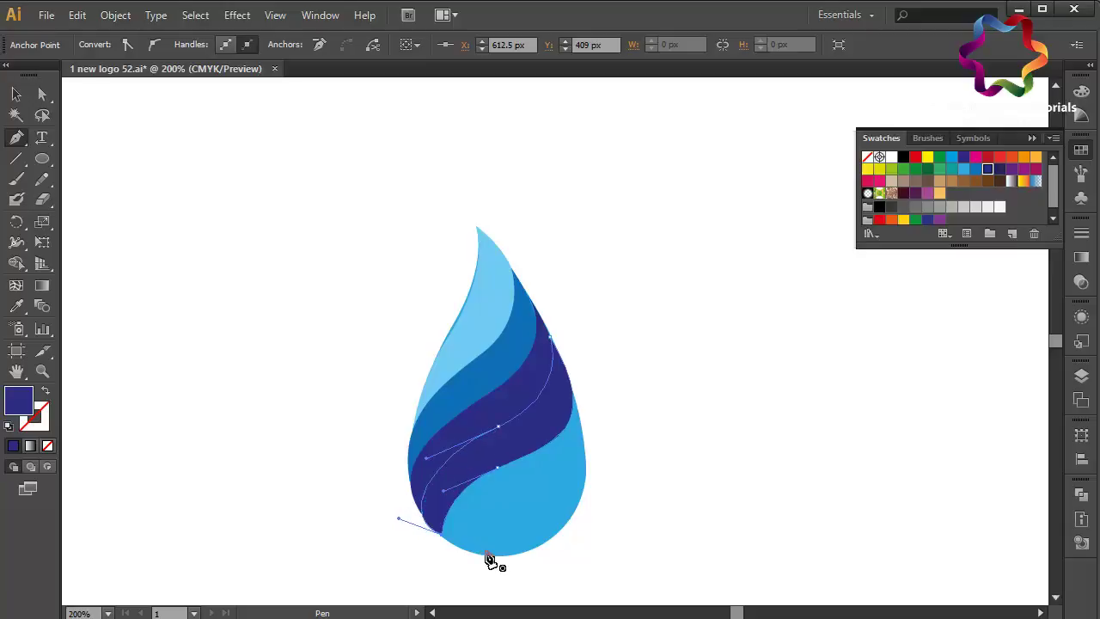
Step: Fill the band with the darker navy swatch and clear the selection
{"action": "left_click", "coordinate": [986, 170]}
{"action": "left_click", "coordinate": [1000, 170]}
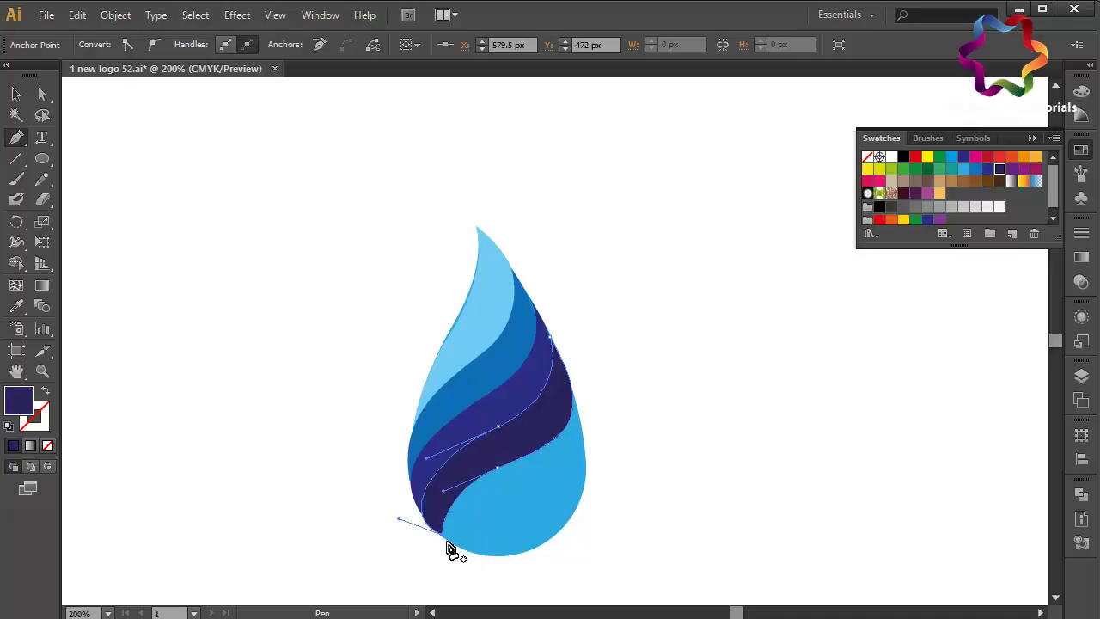
{"action": "key", "text": "ctrl+shift+a"}
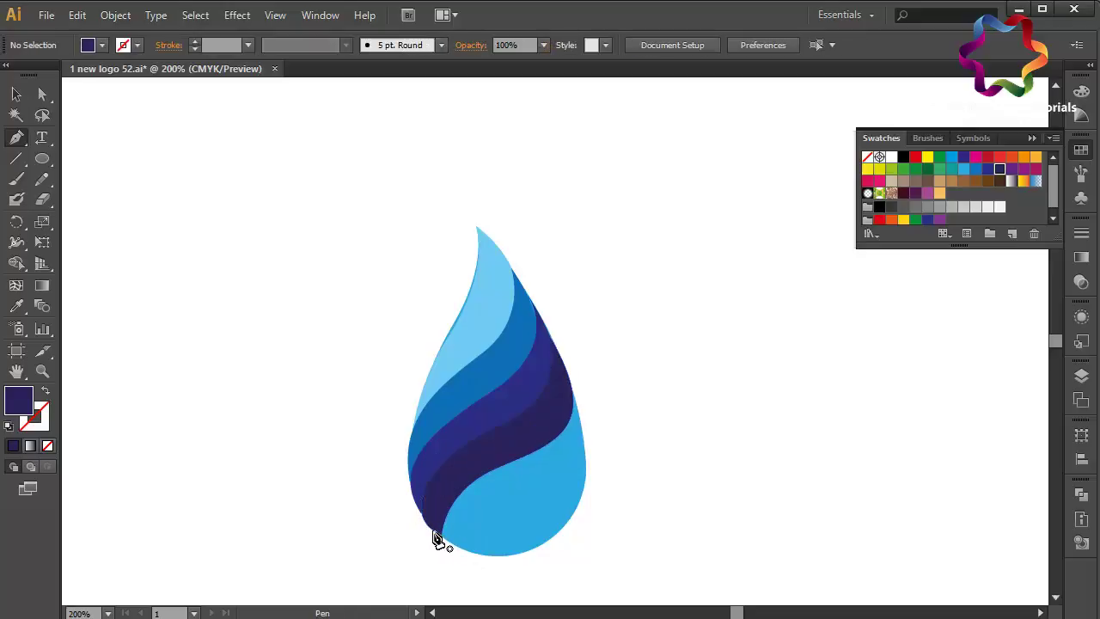
{"action": "left_click", "coordinate": [435, 538], "text": "ctrl"}
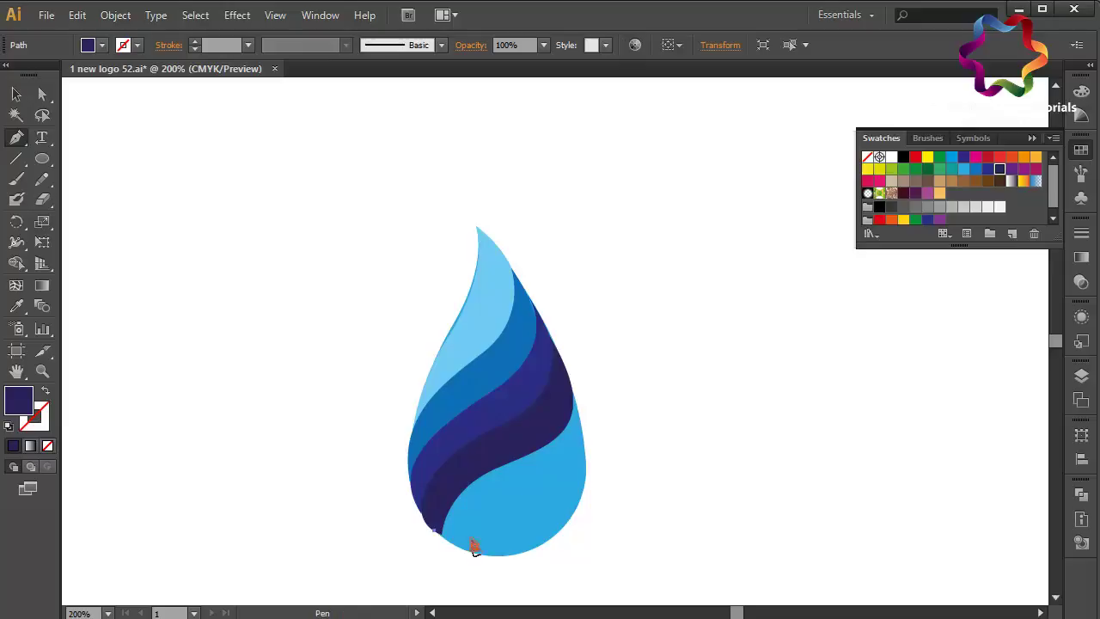
{"action": "key", "text": "ctrl+shift+a"}
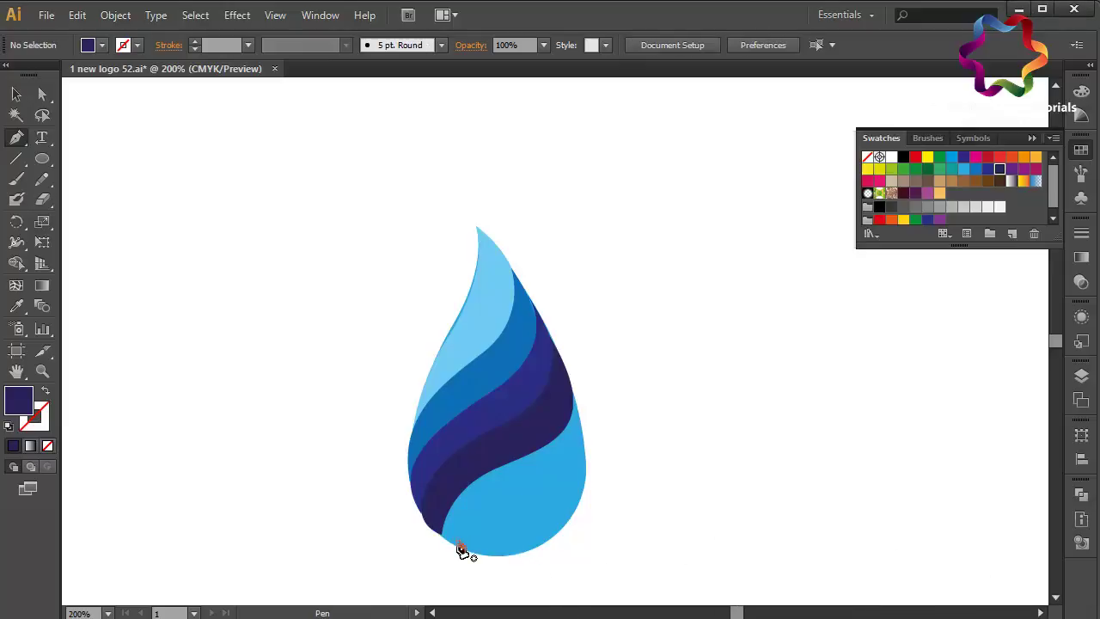
Step: Pen-draw a navy shape covering the drop's bottom, from the lower left round to the right edge
{"action": "left_click", "coordinate": [438, 534]}
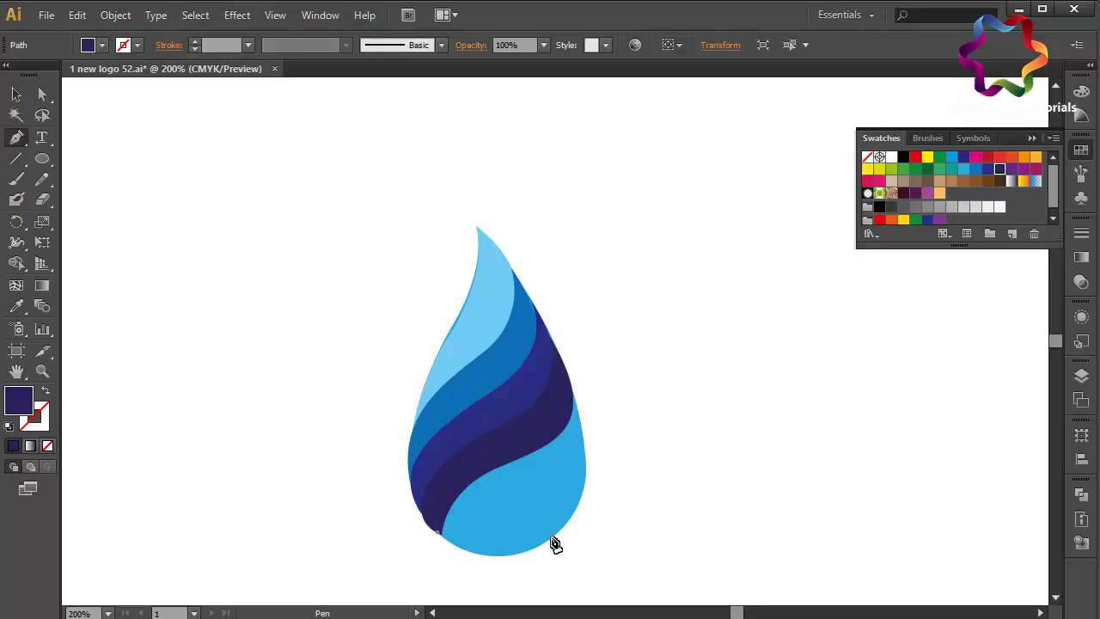
{"action": "left_click_drag", "start_coordinate": [548, 541], "coordinate": [618, 501]}
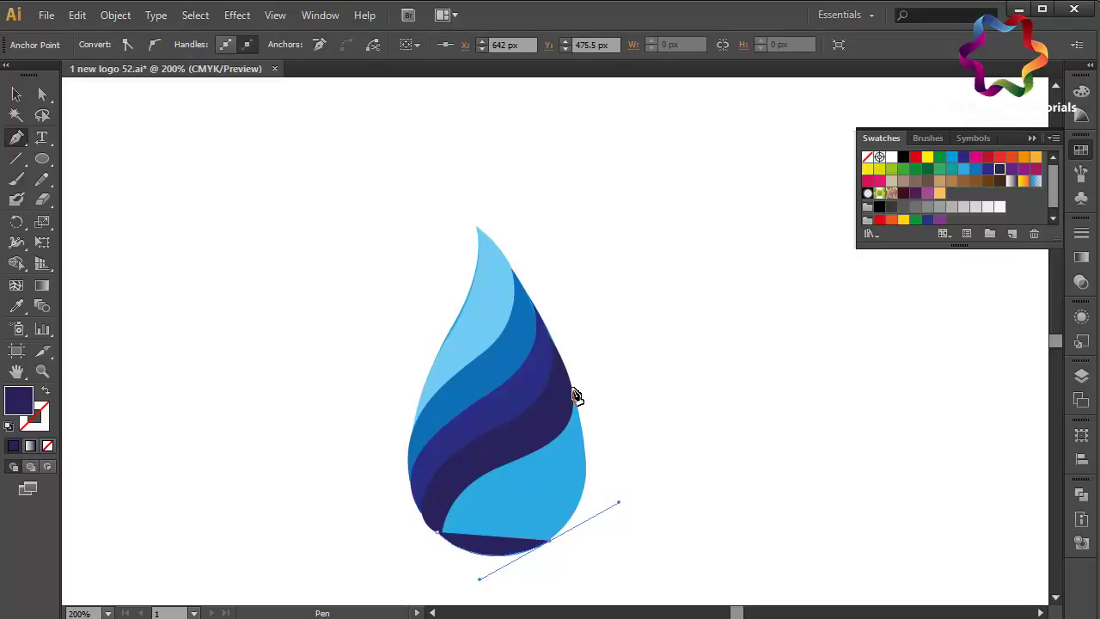
{"action": "left_click", "coordinate": [574, 392]}
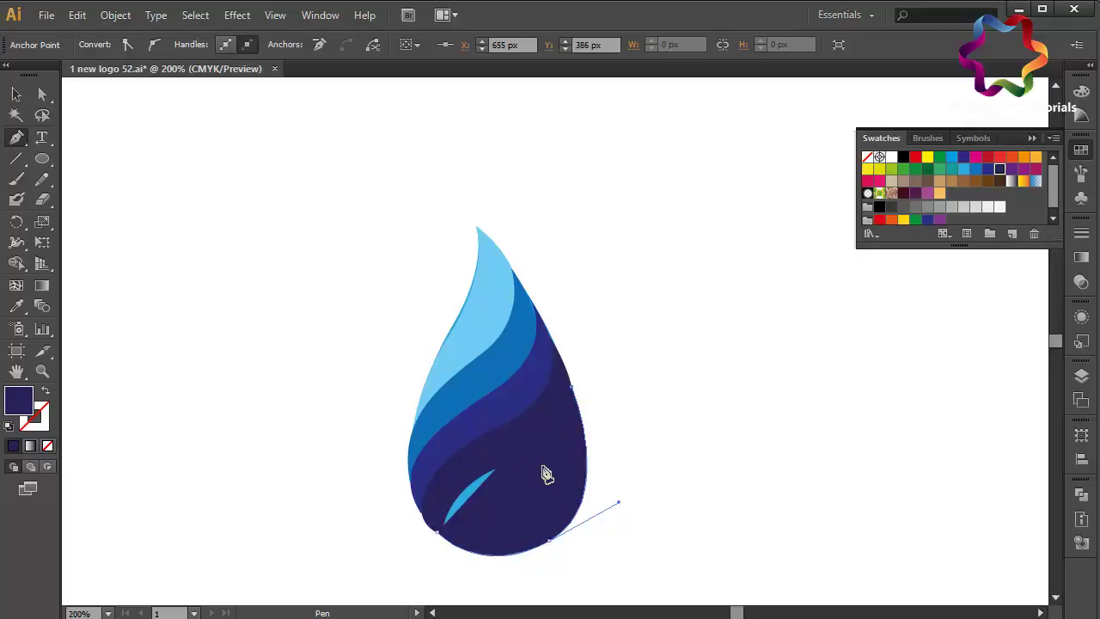
{"action": "left_click_drag", "start_coordinate": [529, 454], "coordinate": [481, 478]}
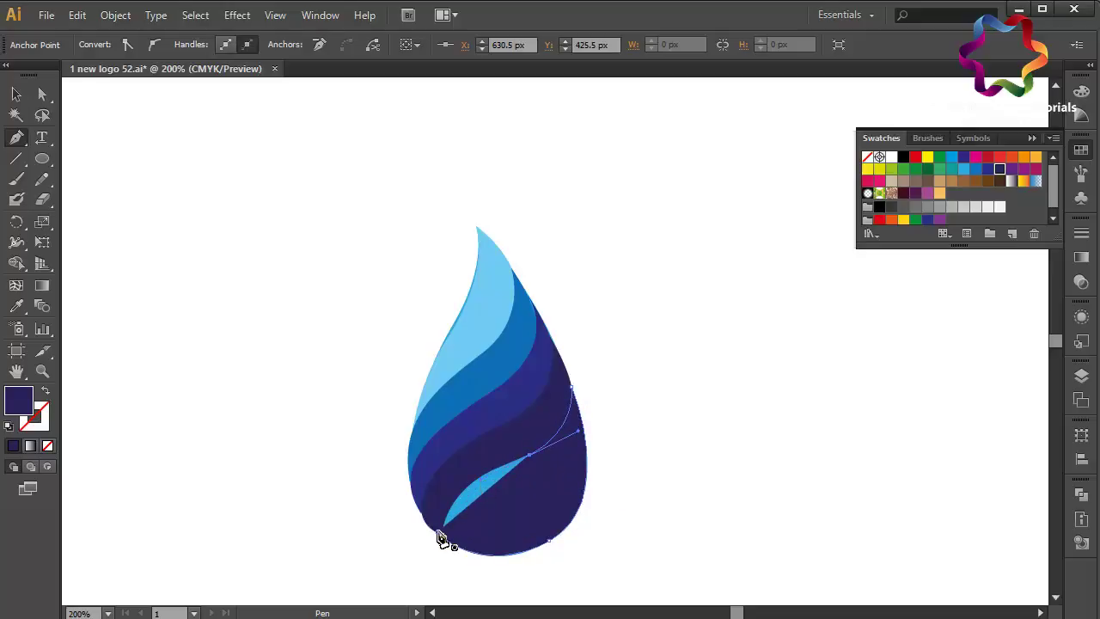
{"action": "mouse_move", "coordinate": [439, 532]}
{"action": "left_mouse_down"}
{"action": "mouse_move", "coordinate": [456, 599]}
{"action": "mouse_move", "coordinate": [416, 596]}
{"action": "left_mouse_up"}
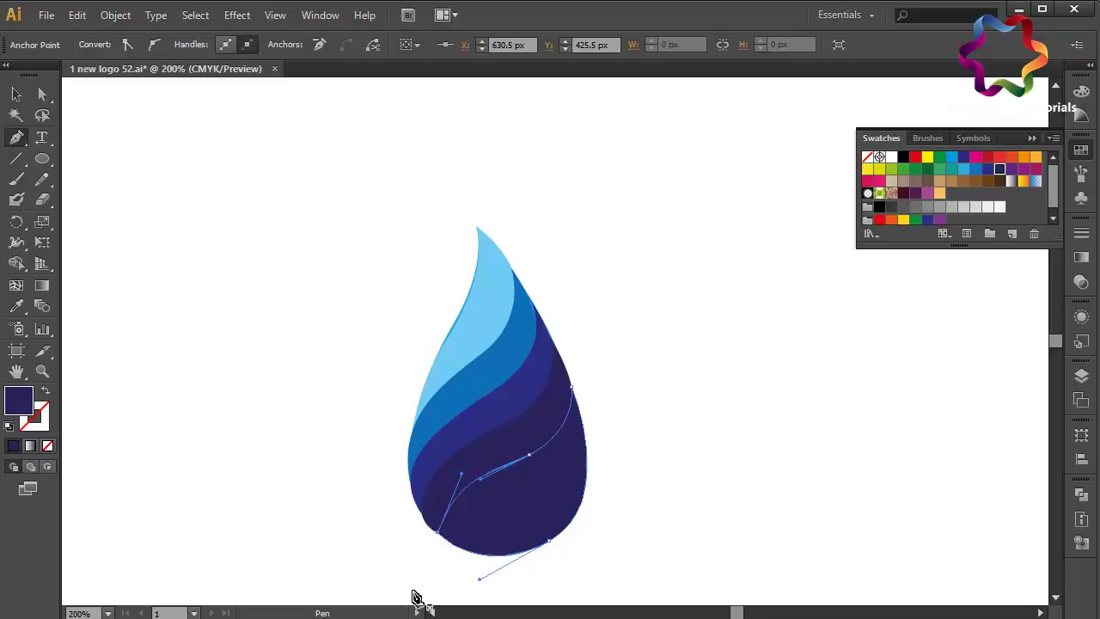
Step: Marquee-select the leftover light-blue shape in the drop and remove it
{"action": "left_click", "coordinate": [16, 94]}
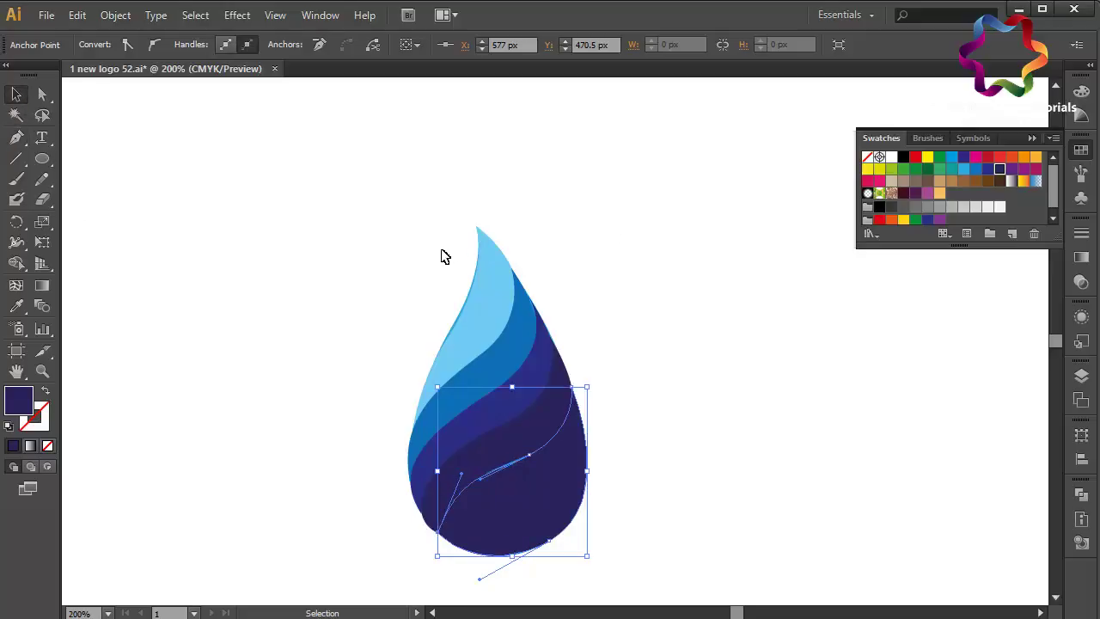
{"action": "left_click_drag", "start_coordinate": [442, 251], "coordinate": [485, 325]}
{"action": "key", "text": "ctrl+shift+a"}
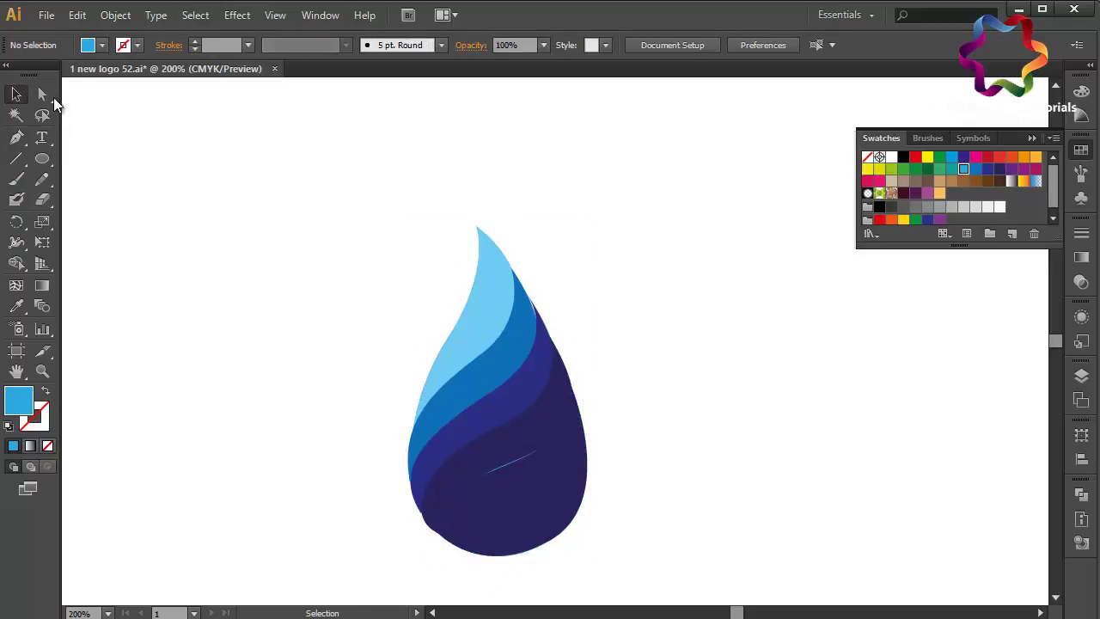
Step: Reshape the lower bands' bottom anchors and handles so their curves meet the drop's left edge
{"action": "left_click", "coordinate": [42, 95]}
{"action": "left_click", "coordinate": [508, 458]}
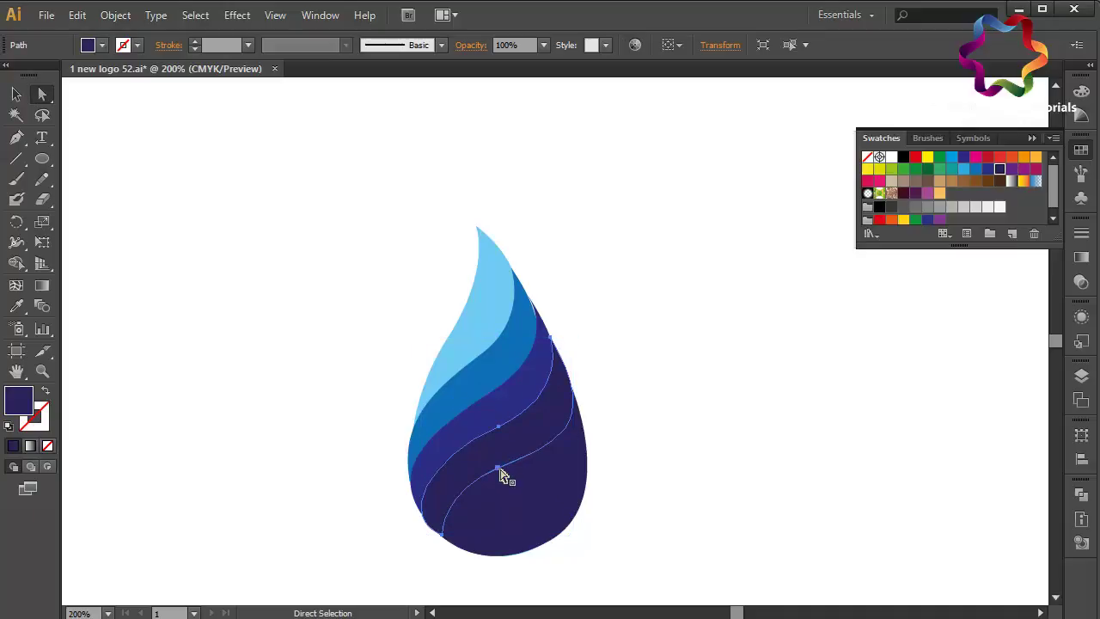
{"action": "left_click", "coordinate": [502, 472]}
{"action": "left_click", "coordinate": [712, 471]}
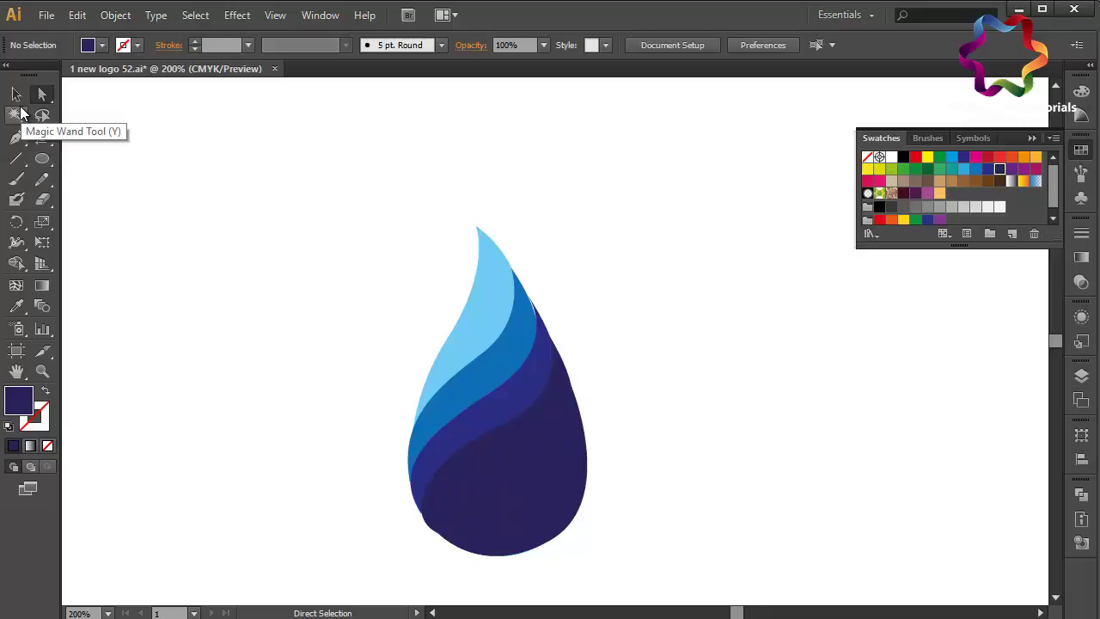
{"action": "left_click", "coordinate": [440, 533]}
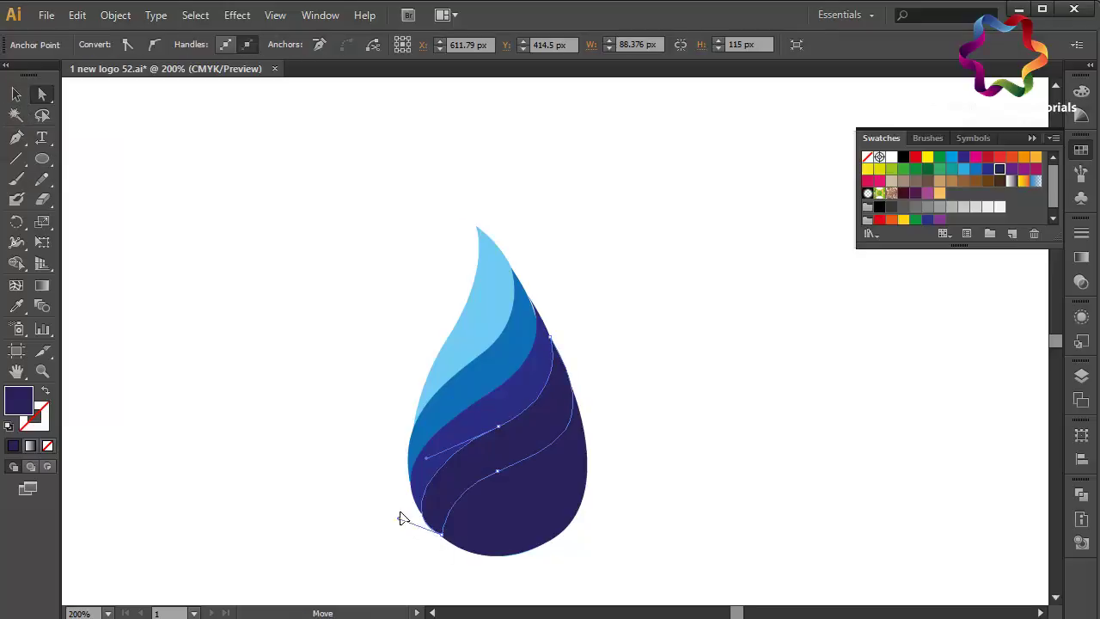
{"action": "left_click_drag", "start_coordinate": [399, 517], "coordinate": [403, 508]}
{"action": "left_click", "coordinate": [424, 519]}
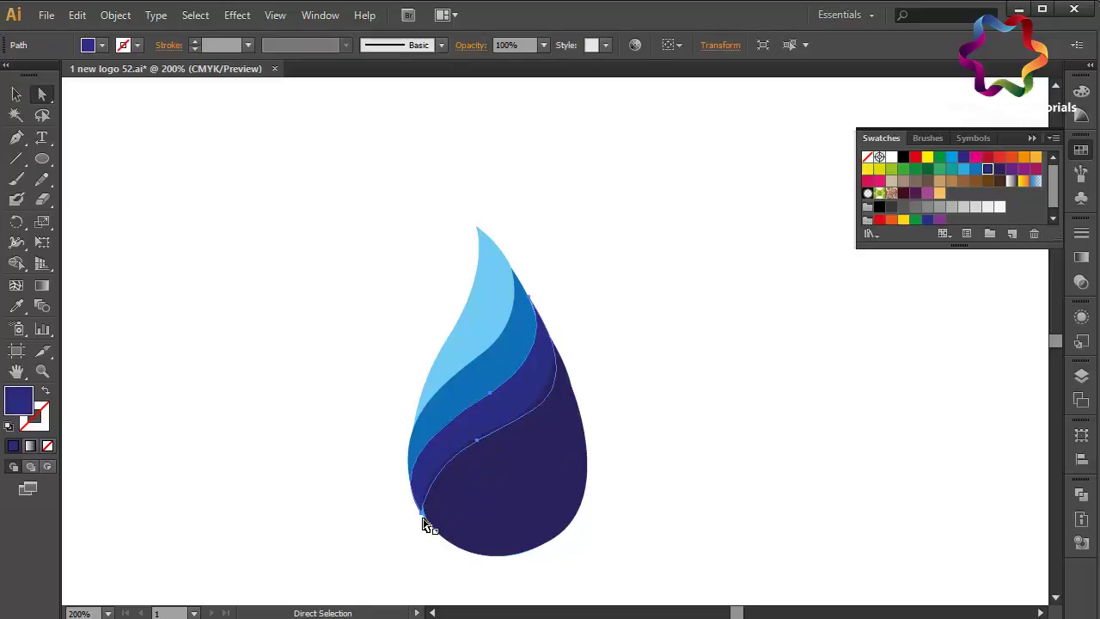
{"action": "left_click", "coordinate": [426, 520]}
{"action": "left_click_drag", "start_coordinate": [424, 519], "coordinate": [433, 525]}
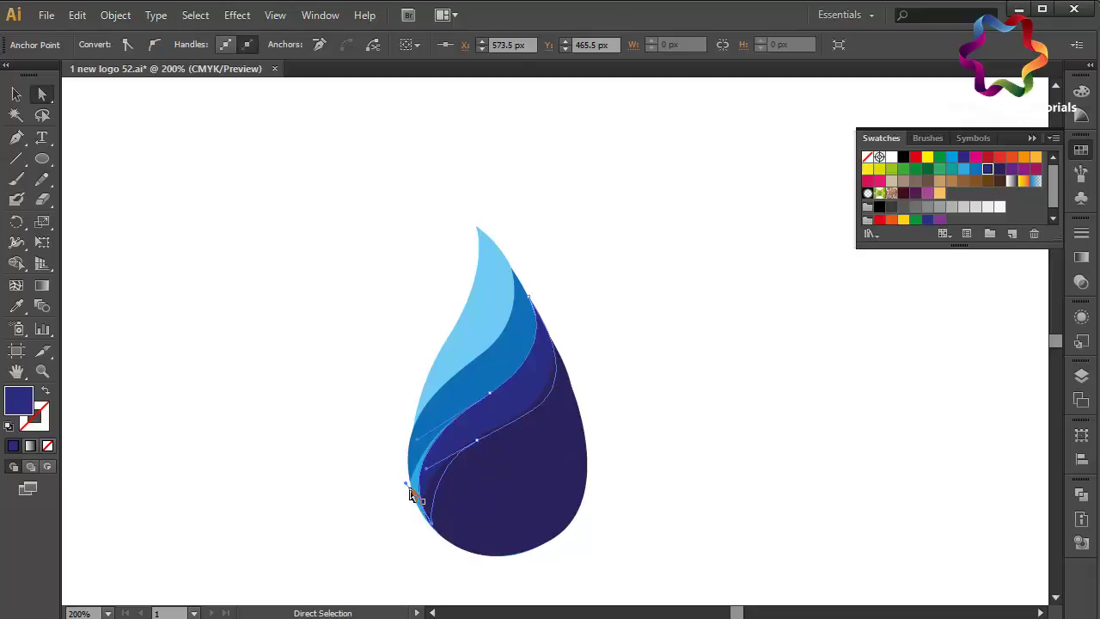
{"action": "left_click_drag", "start_coordinate": [407, 488], "coordinate": [387, 481]}
{"action": "key", "text": "Left"}
{"action": "left_click", "coordinate": [281, 469]}
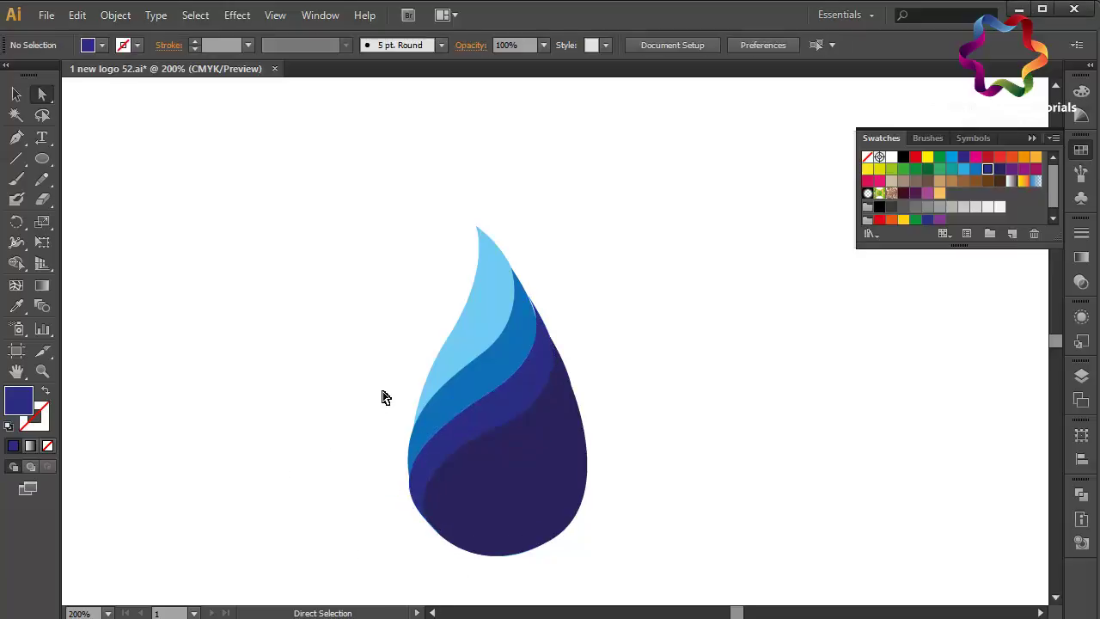
Step: Adjust the medium-blue band's anchor handles to smooth its edge along the drop
{"action": "left_click", "coordinate": [421, 454]}
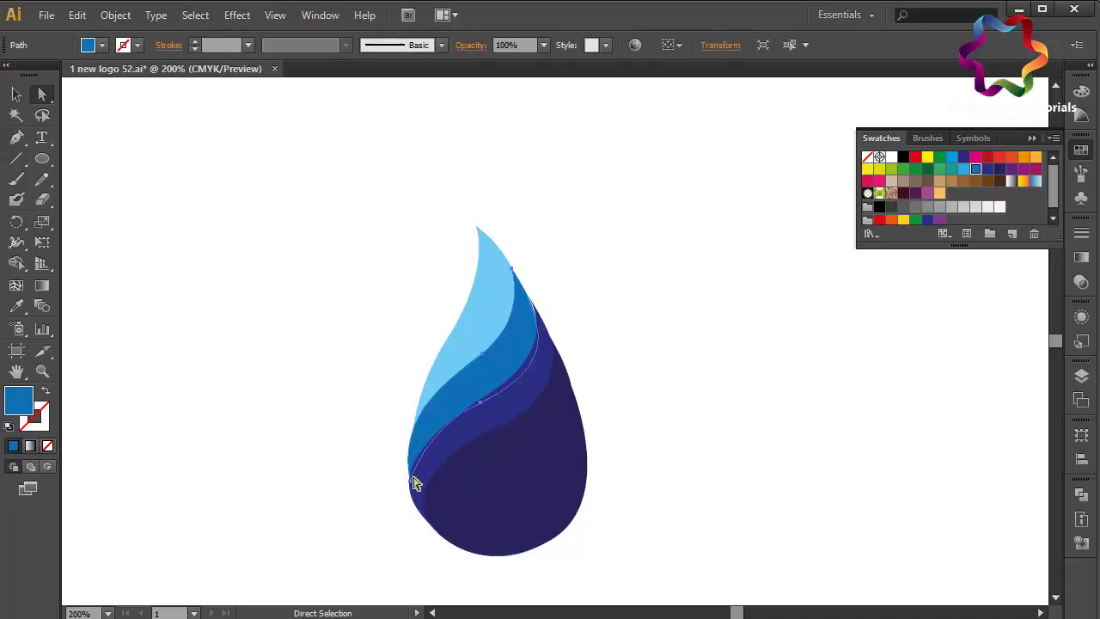
{"action": "left_click", "coordinate": [412, 484]}
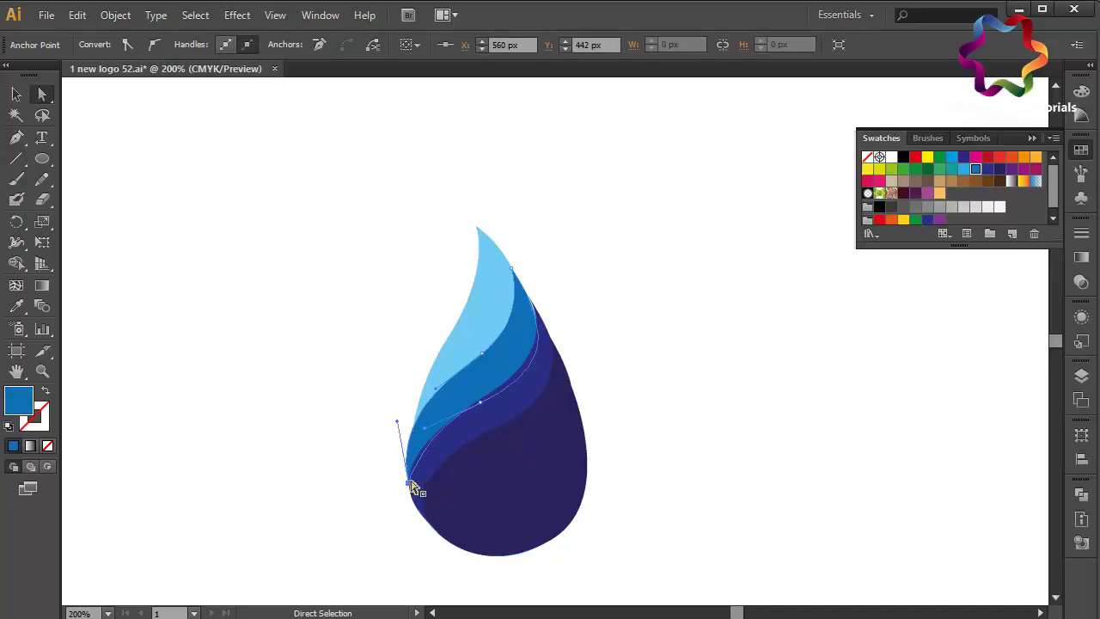
{"action": "left_click", "coordinate": [342, 523]}
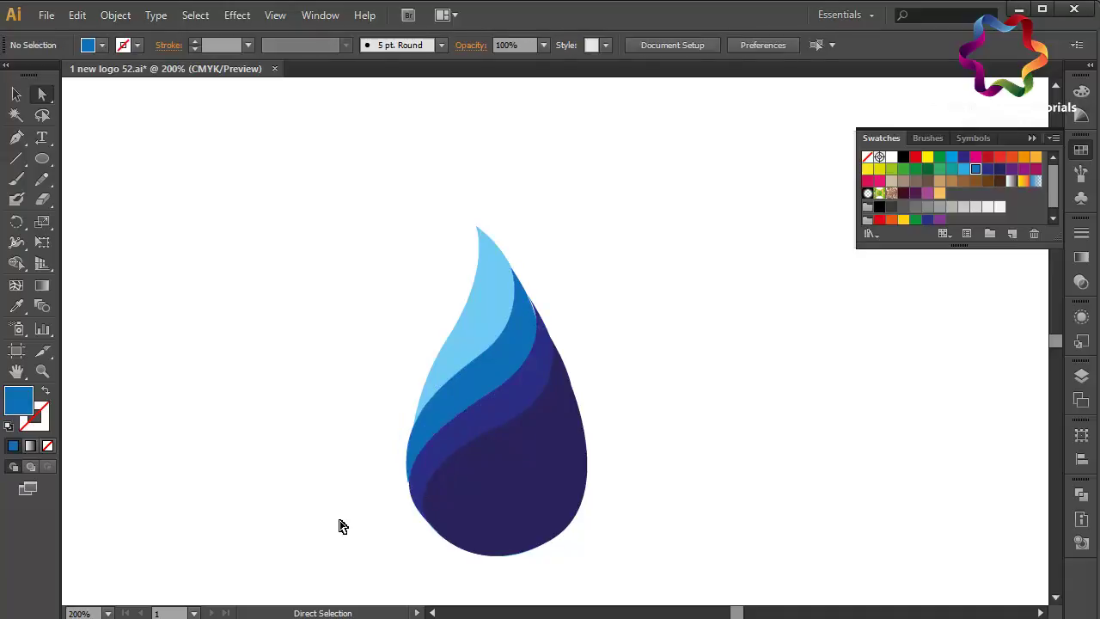
{"action": "left_click", "coordinate": [537, 331]}
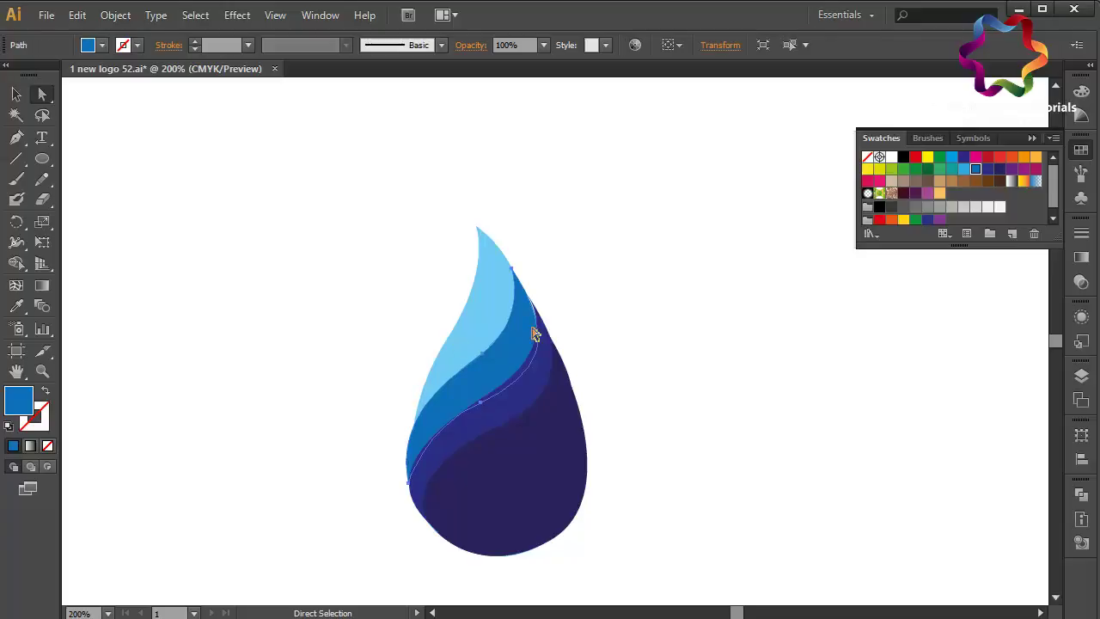
{"action": "left_click", "coordinate": [482, 403]}
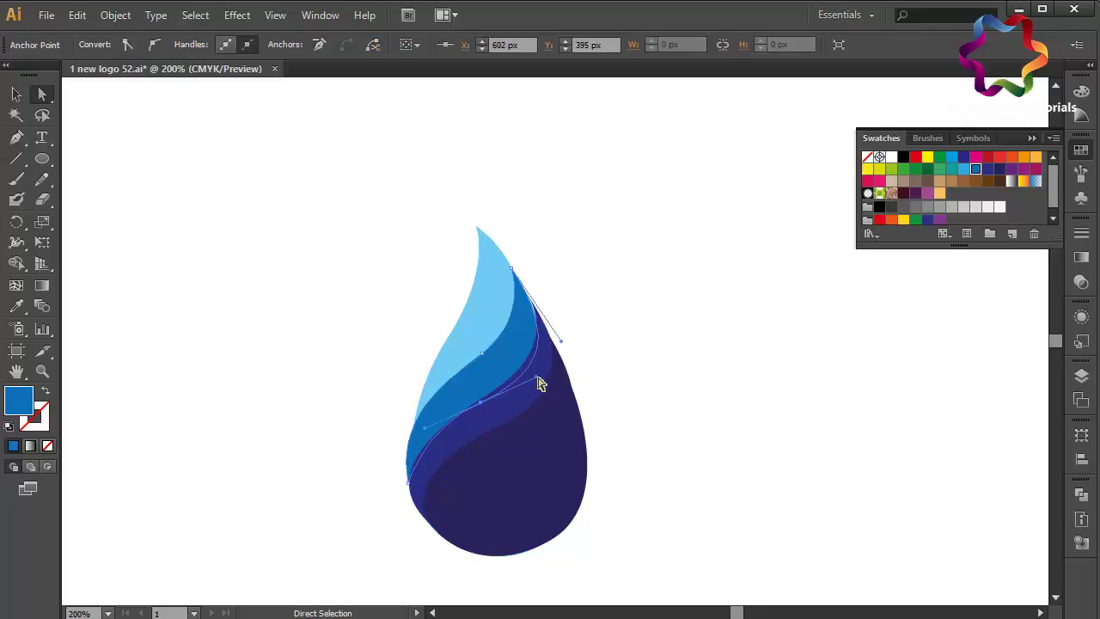
{"action": "left_click_drag", "start_coordinate": [537, 383], "coordinate": [545, 372]}
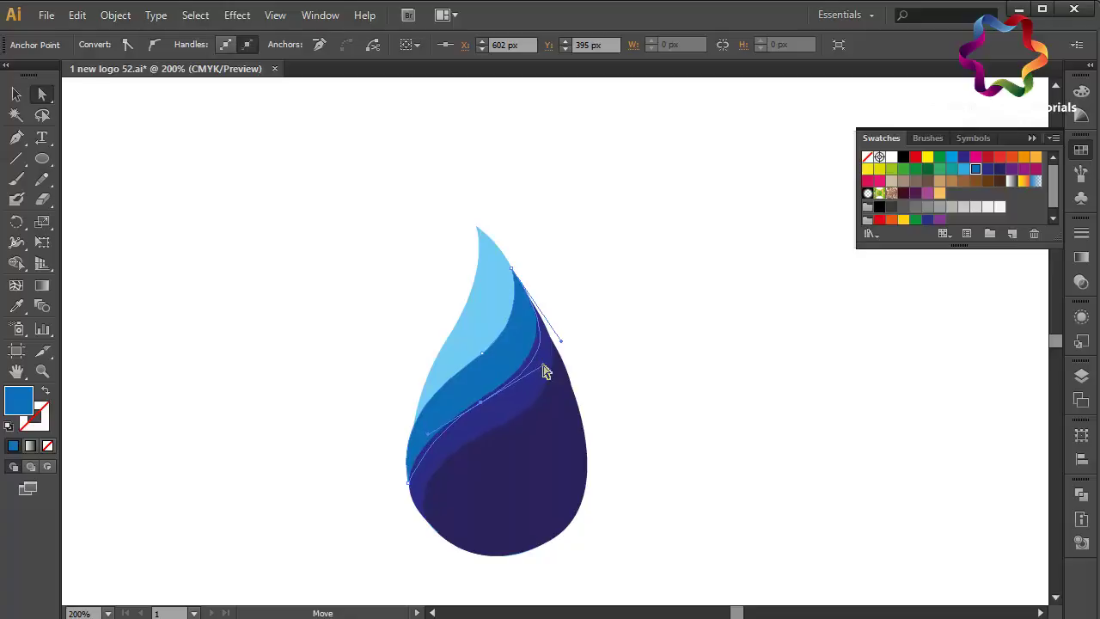
{"action": "left_click", "coordinate": [617, 335]}
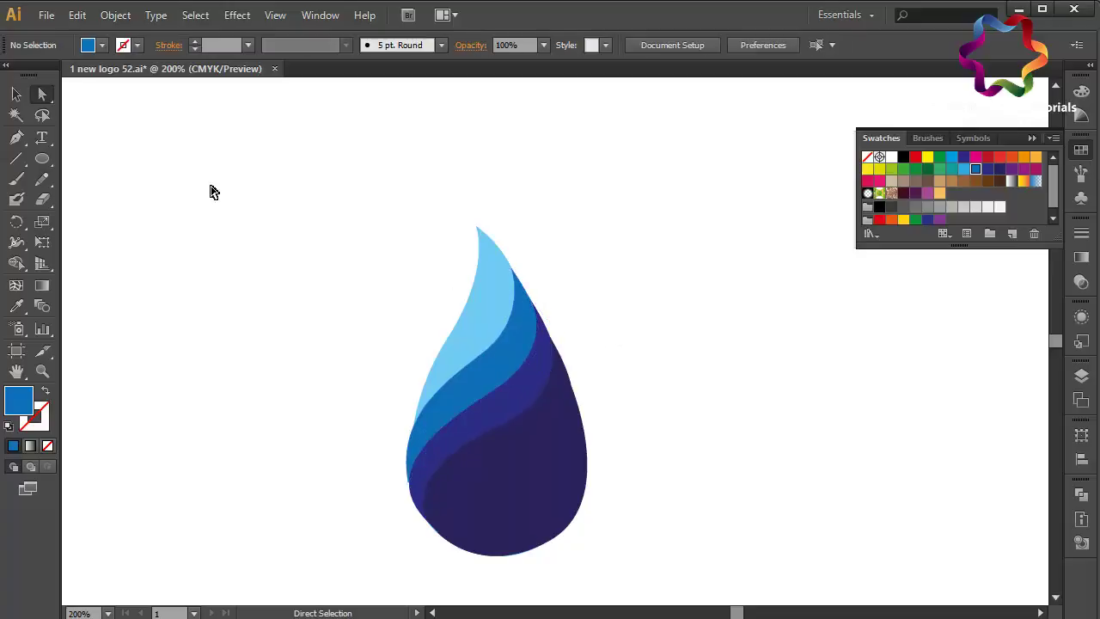
{"action": "left_click", "coordinate": [19, 95]}
Step: Recolour the three lower bands with progressively lighter blue swatches
{"action": "left_click", "coordinate": [514, 460]}
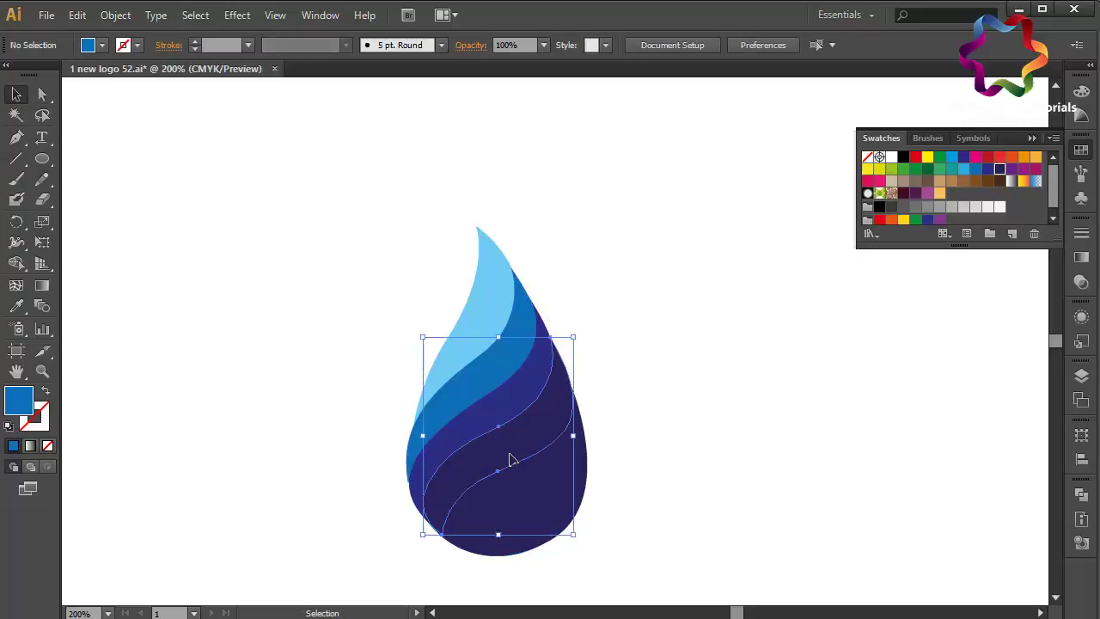
{"action": "left_click", "coordinate": [988, 168]}
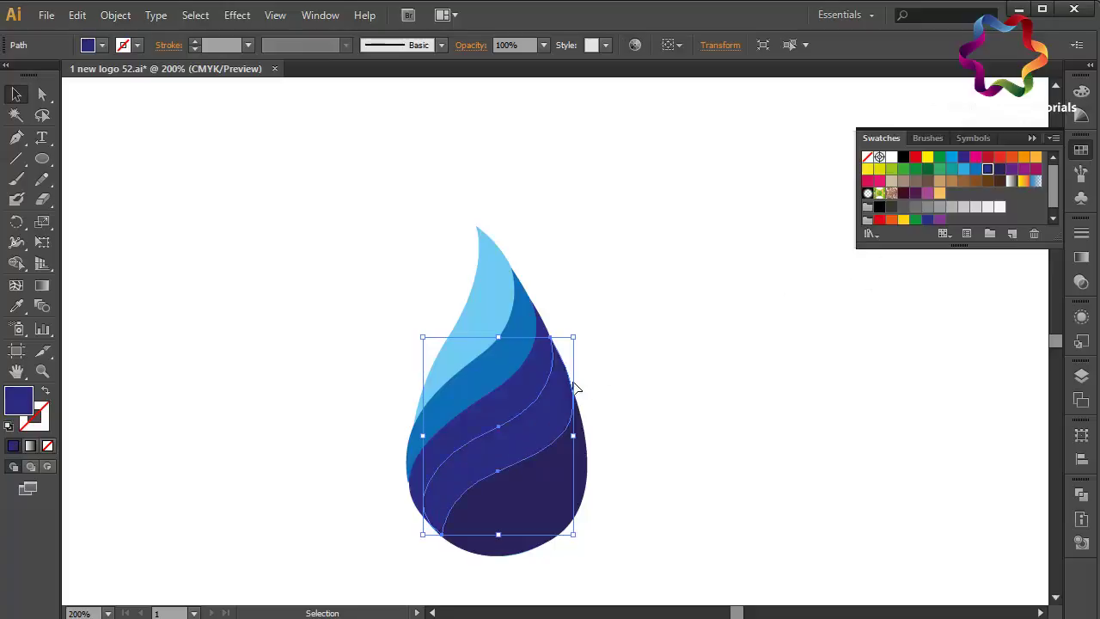
{"action": "left_click", "coordinate": [520, 395]}
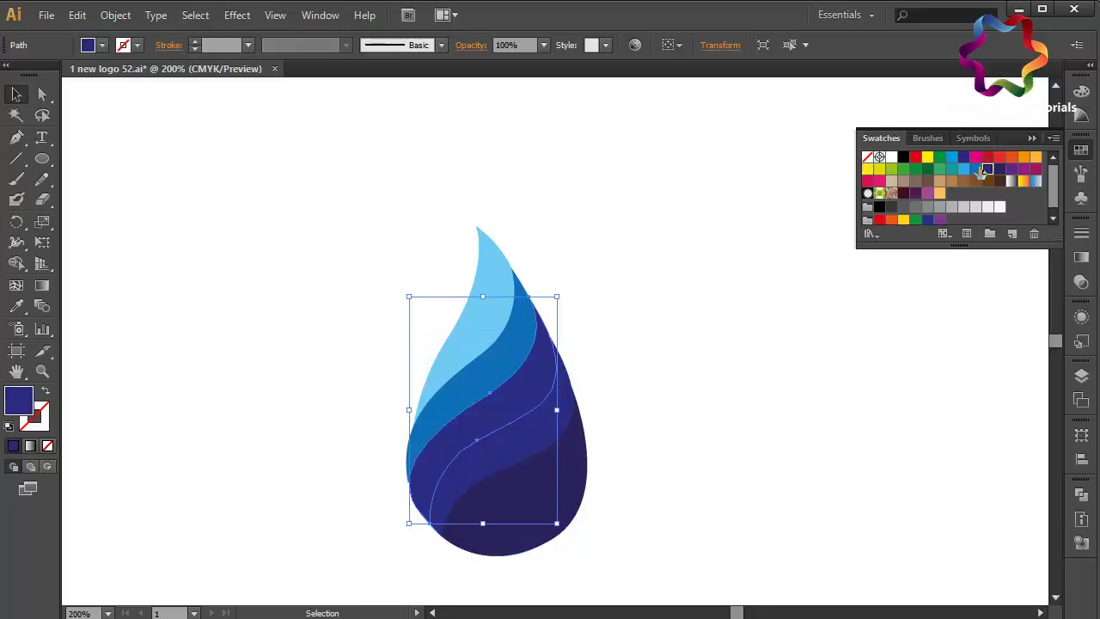
{"action": "left_click", "coordinate": [976, 169]}
{"action": "left_click", "coordinate": [525, 345]}
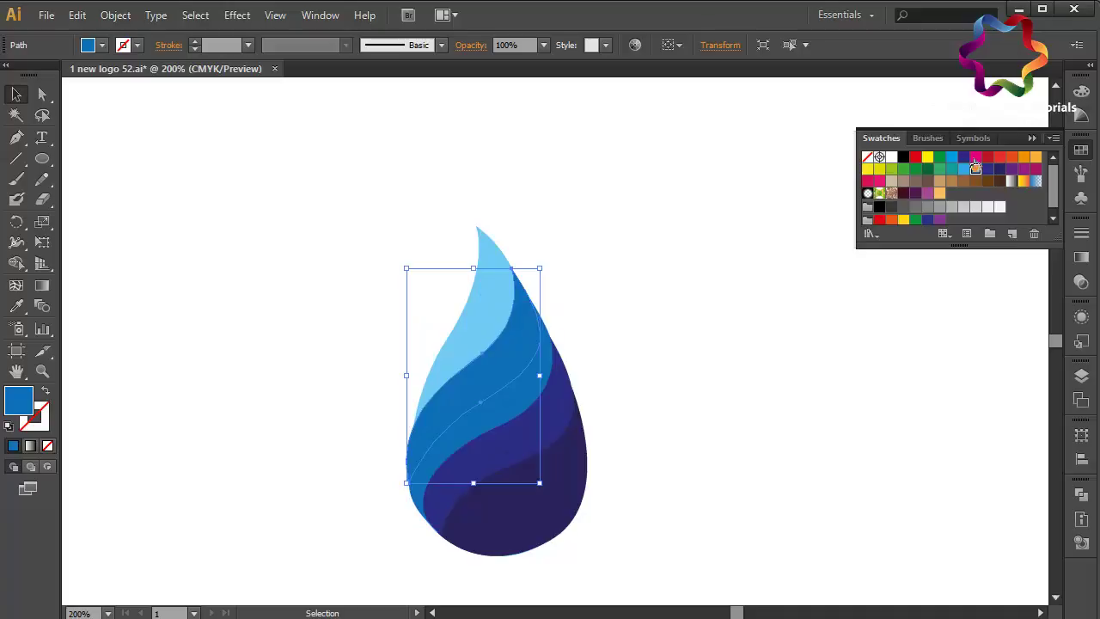
{"action": "left_click", "coordinate": [964, 168]}
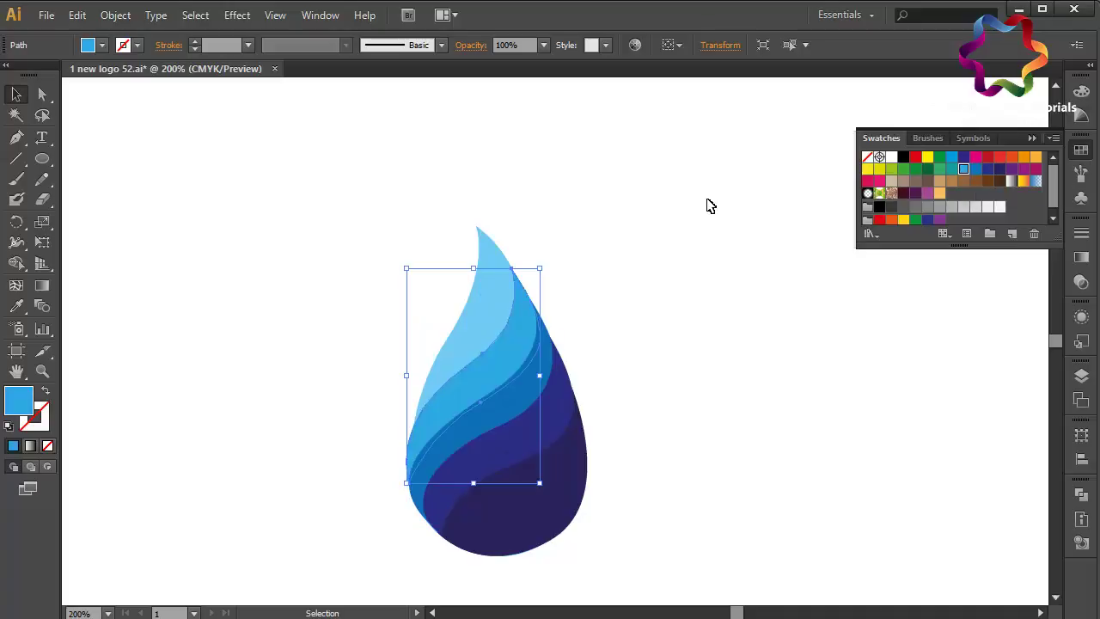
Step: Set the tip band's fill to pale sky blue 90E0FC and marquee-select all the drop's bands
{"action": "left_click", "coordinate": [479, 320]}
{"action": "double_click", "coordinate": [8, 404]}
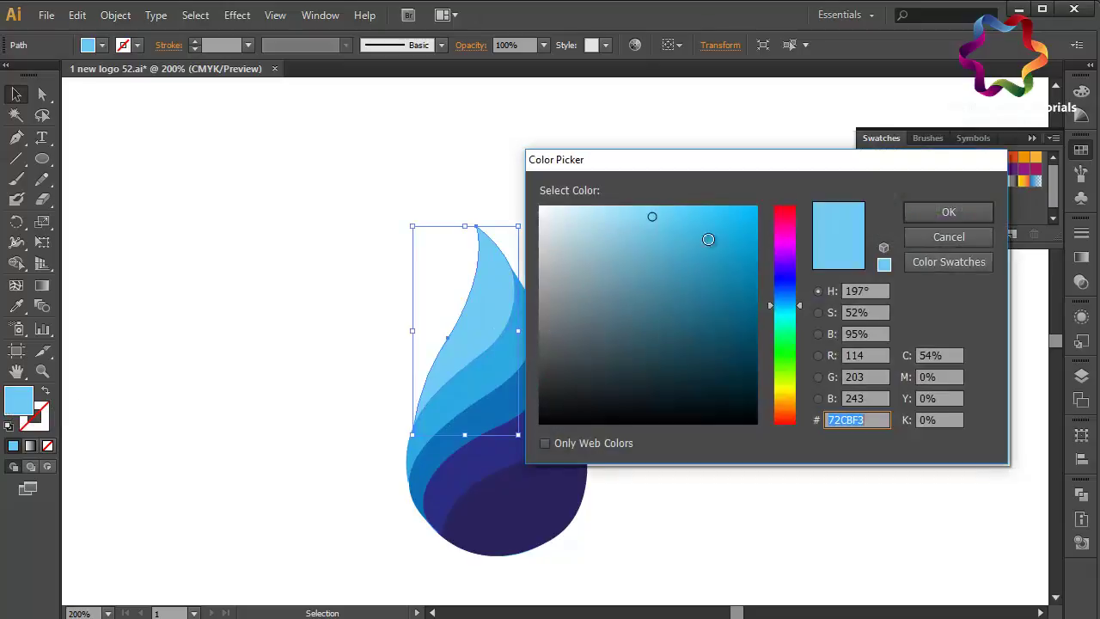
{"action": "left_click_drag", "start_coordinate": [652, 217], "coordinate": [635, 207]}
{"action": "key", "text": "Return"}
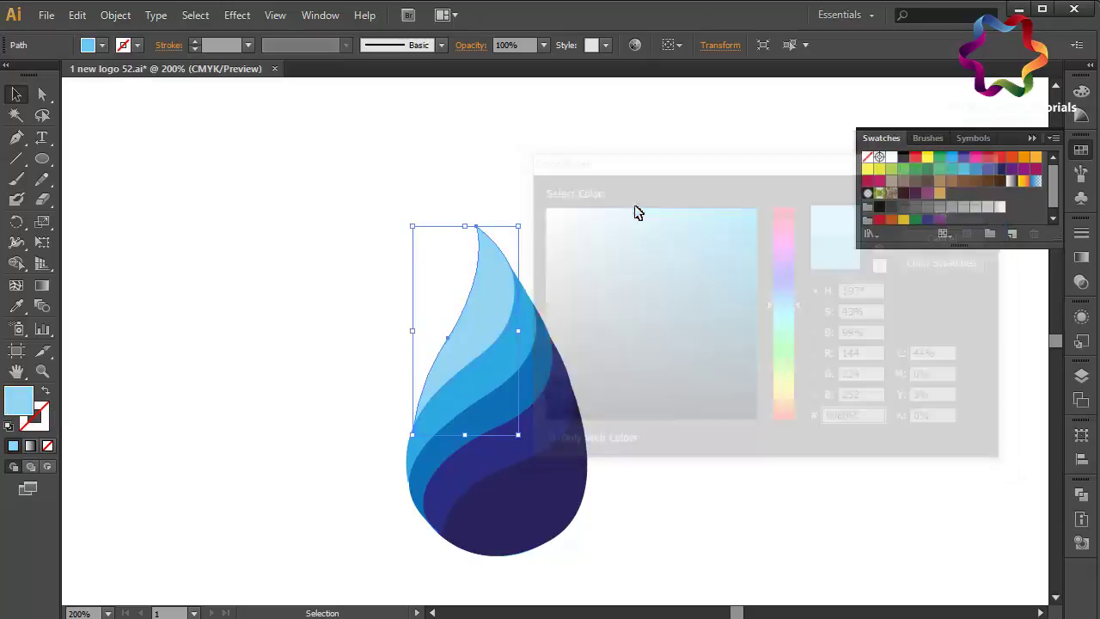
{"action": "left_click", "coordinate": [685, 335]}
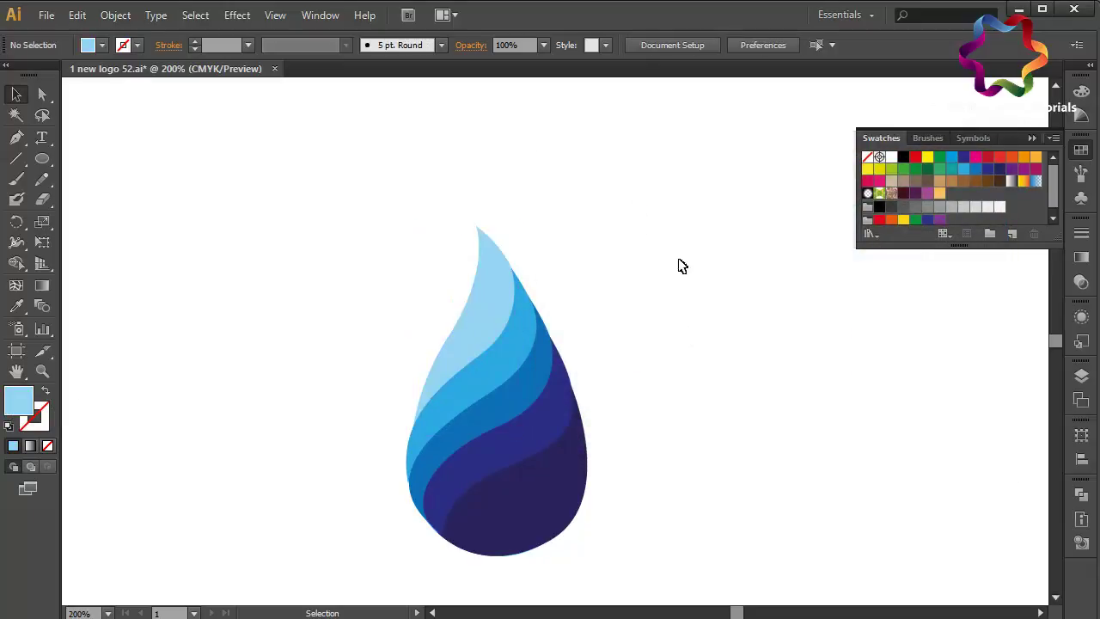
{"action": "left_click_drag", "start_coordinate": [707, 225], "coordinate": [318, 574]}
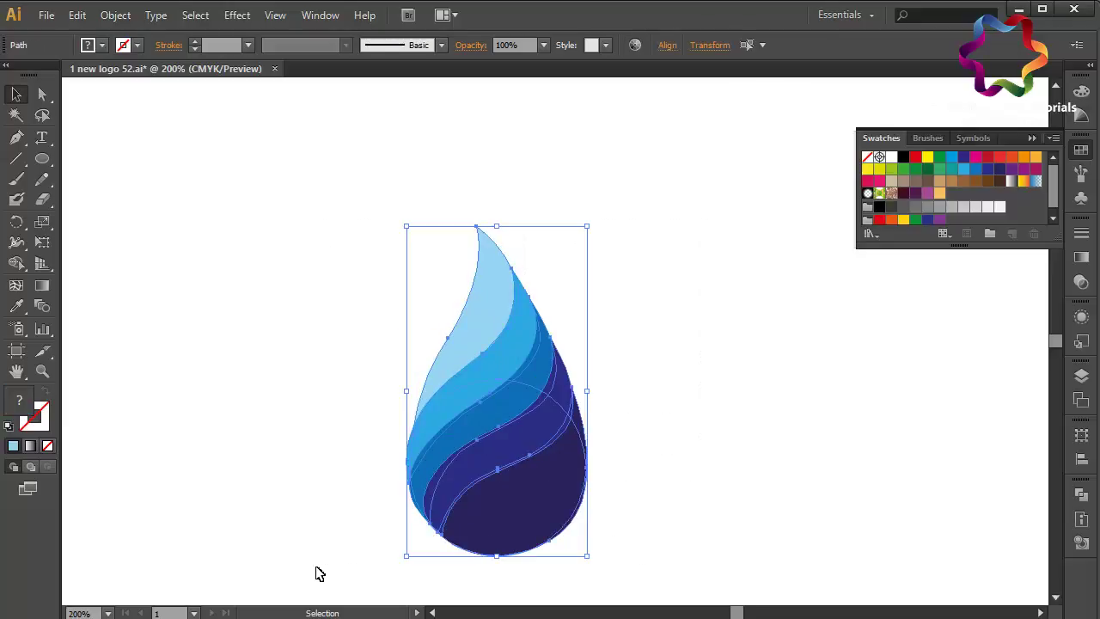
Step: Group the drop's bands and zoom out to see the whole artboard, undoing an oversized stretch
{"action": "key", "text": "ctrl+g"}
{"action": "key", "text": "ctrl+minus"}
{"action": "key", "text": "ctrl+minus"}
{"action": "key", "text": "ctrl+minus"}
{"action": "key", "text": "ctrl+minus"}
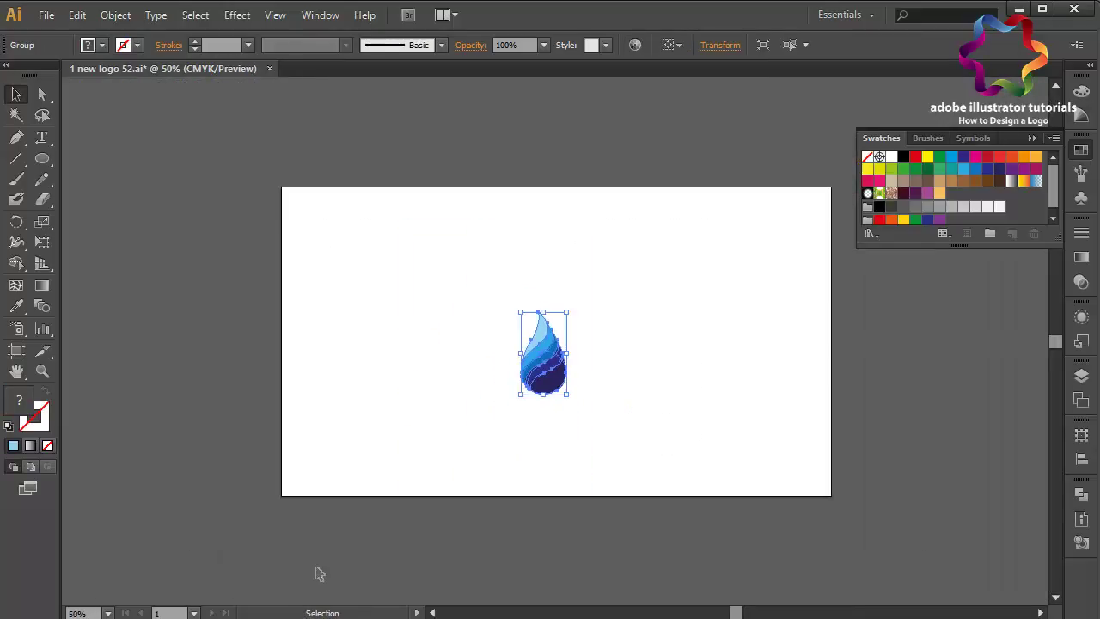
{"action": "mouse_move", "coordinate": [568, 353]}
{"action": "left_mouse_down"}
{"action": "mouse_move", "coordinate": [715, 362]}
{"action": "mouse_move", "coordinate": [649, 368]}
{"action": "mouse_move", "coordinate": [673, 360]}
{"action": "left_mouse_up"}
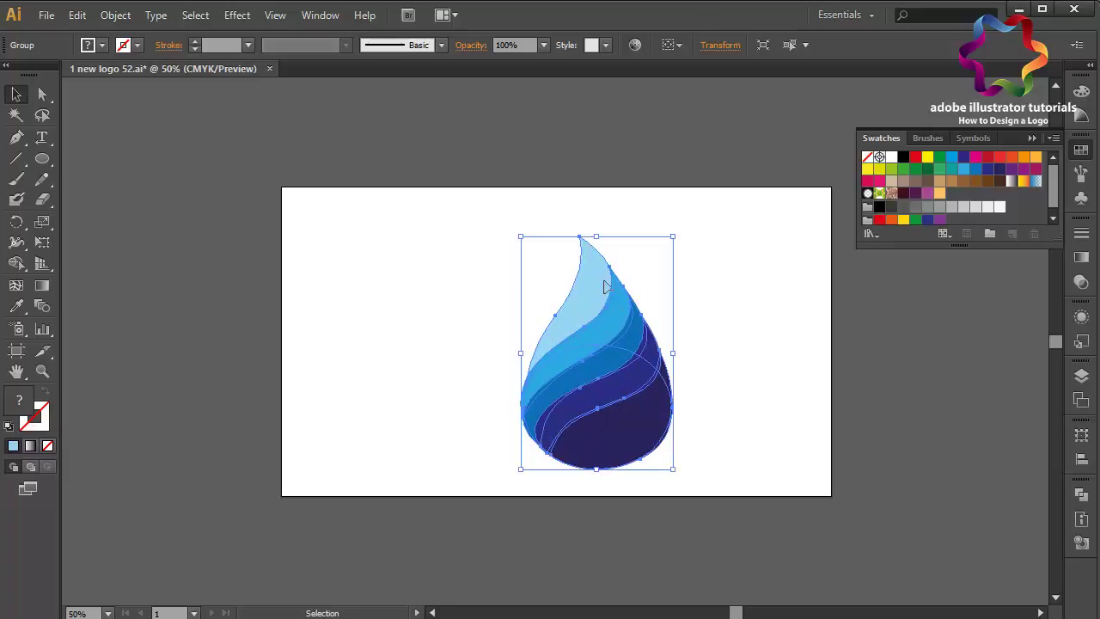
{"action": "key", "text": "ctrl+z"}
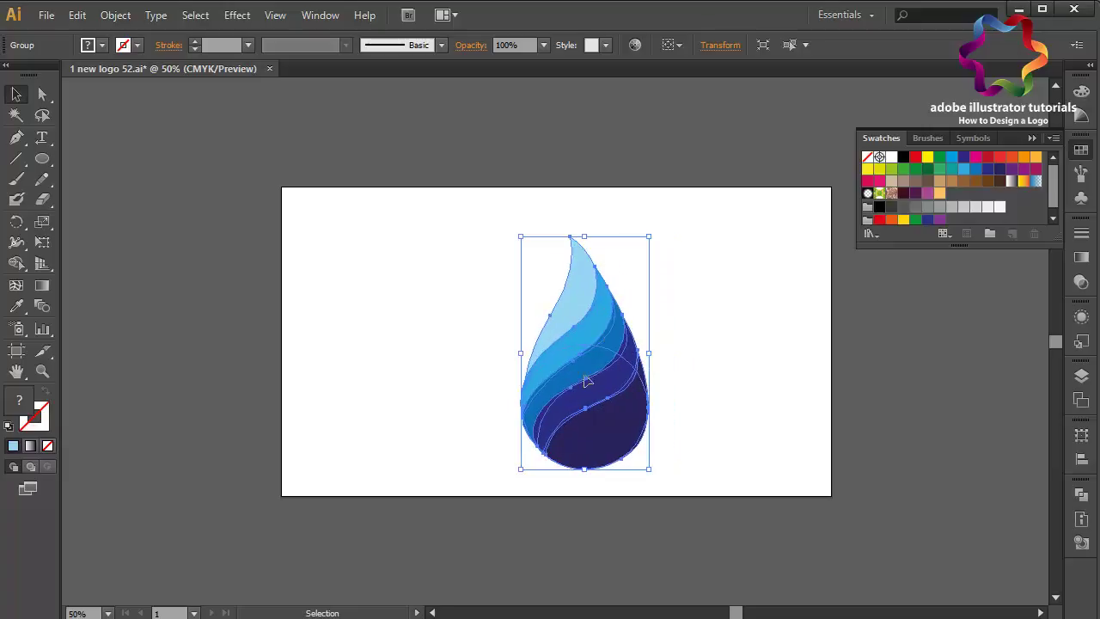
Step: Move the grouped drop up-left, widen it slightly, and nudge it right into place
{"action": "left_click_drag", "start_coordinate": [587, 381], "coordinate": [563, 372]}
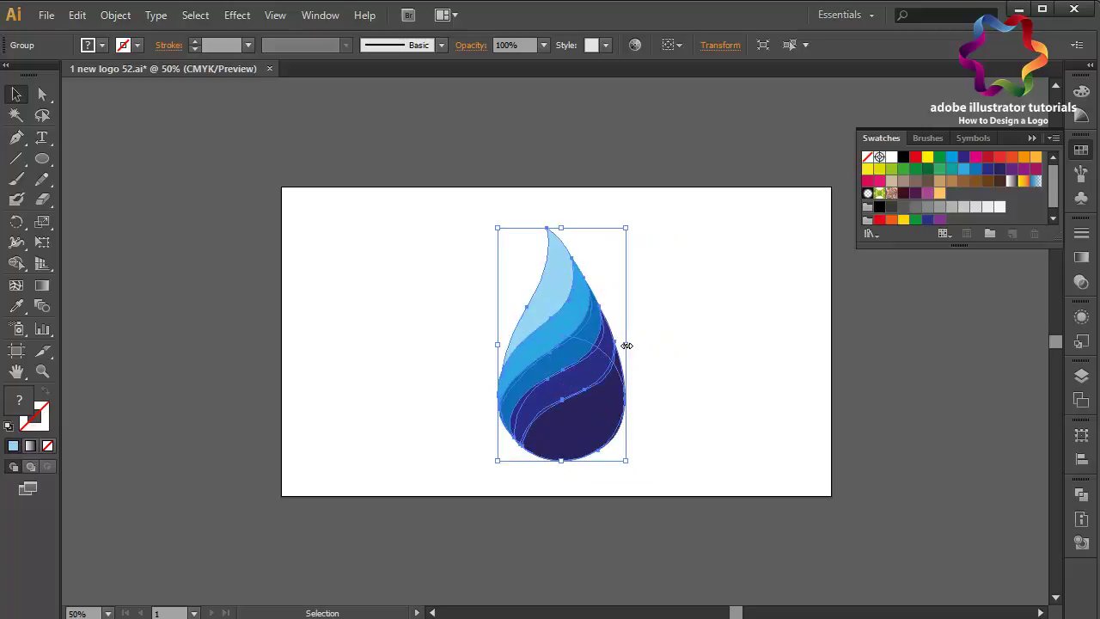
{"action": "mouse_move", "coordinate": [625, 344]}
{"action": "left_mouse_down"}
{"action": "mouse_move", "coordinate": [641, 346]}
{"action": "mouse_move", "coordinate": [576, 368]}
{"action": "left_mouse_up"}
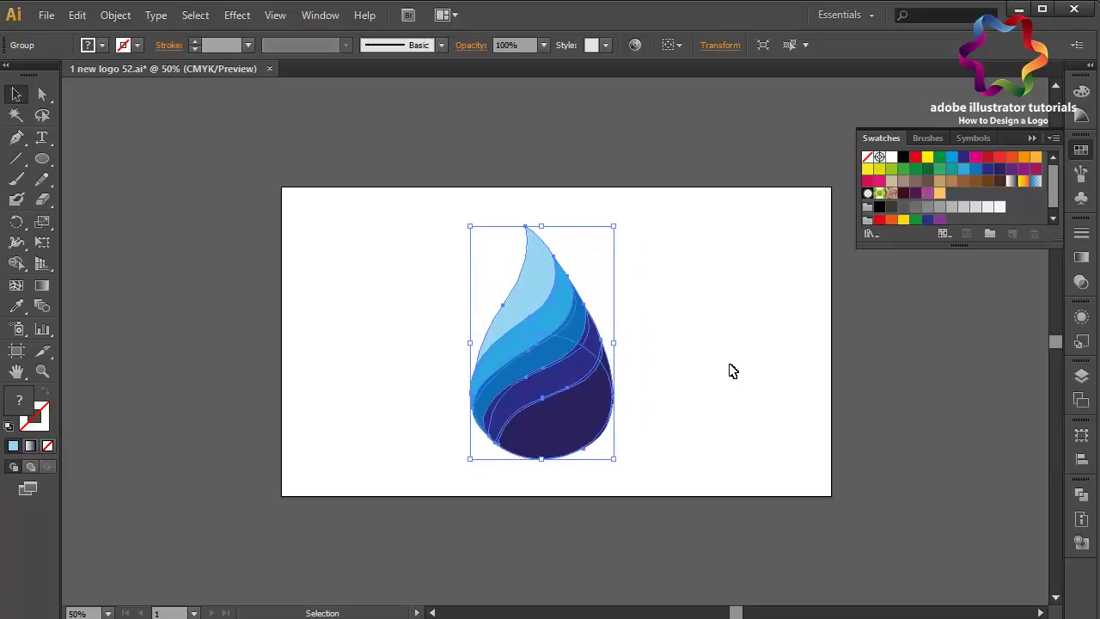
{"action": "key", "text": "shift+Right"}
{"action": "key", "text": "Up"}
{"action": "key", "text": "Up"}
{"action": "key", "text": "Up"}
{"action": "key", "text": "Right"}
{"action": "key", "text": "Right"}
{"action": "key", "text": "Right"}
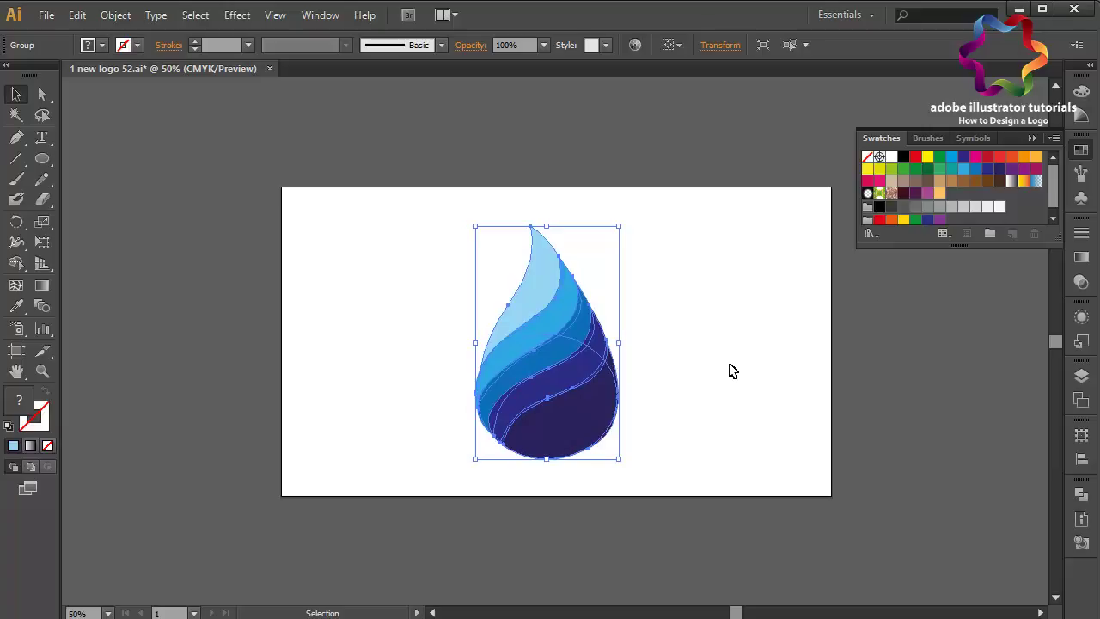
{"action": "key", "text": "Right"}
{"action": "key", "text": "Right"}
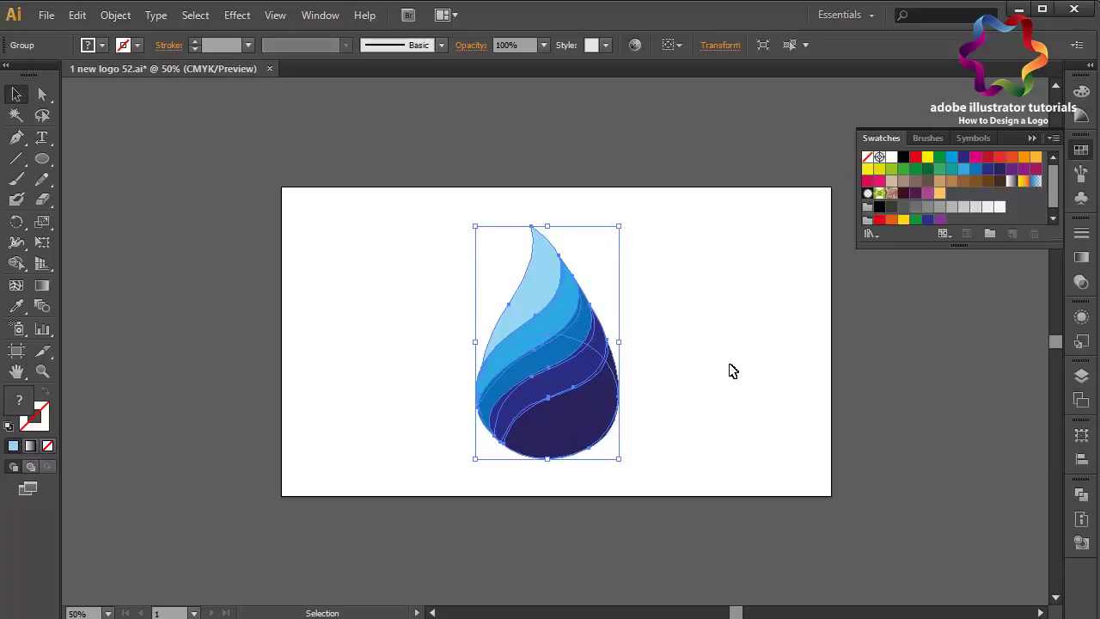
Step: Deselect the logo and save it as '1 new logo 53.ai' with Illustrator CS6 compatibility
{"action": "left_click", "coordinate": [732, 369]}
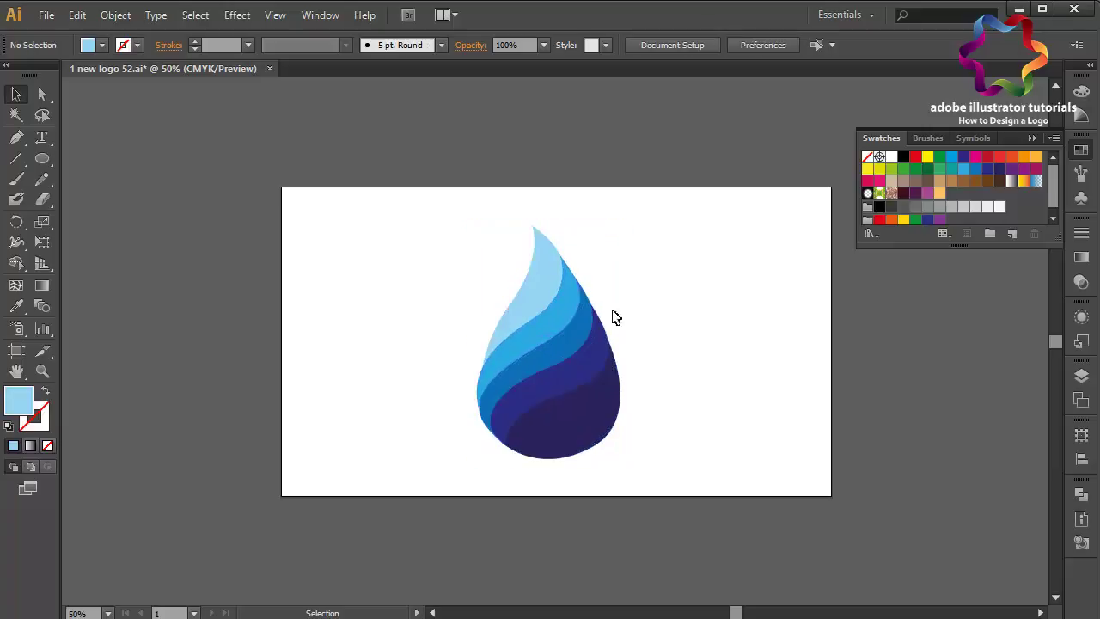
{"action": "left_click", "coordinate": [47, 15]}
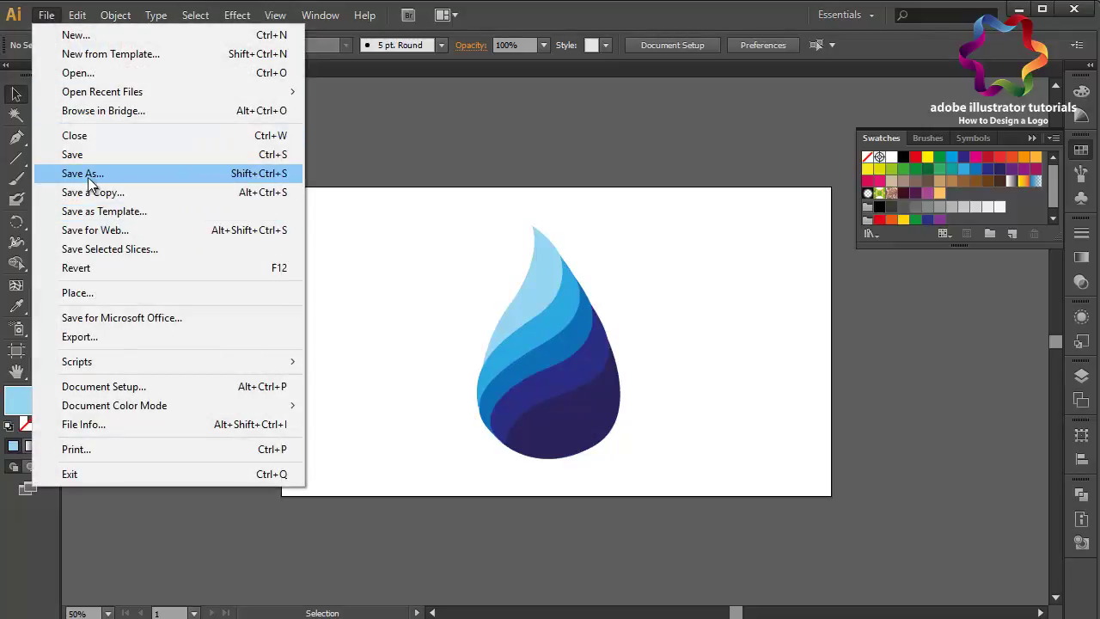
{"action": "left_click", "coordinate": [88, 177]}
{"action": "left_click", "coordinate": [346, 488]}
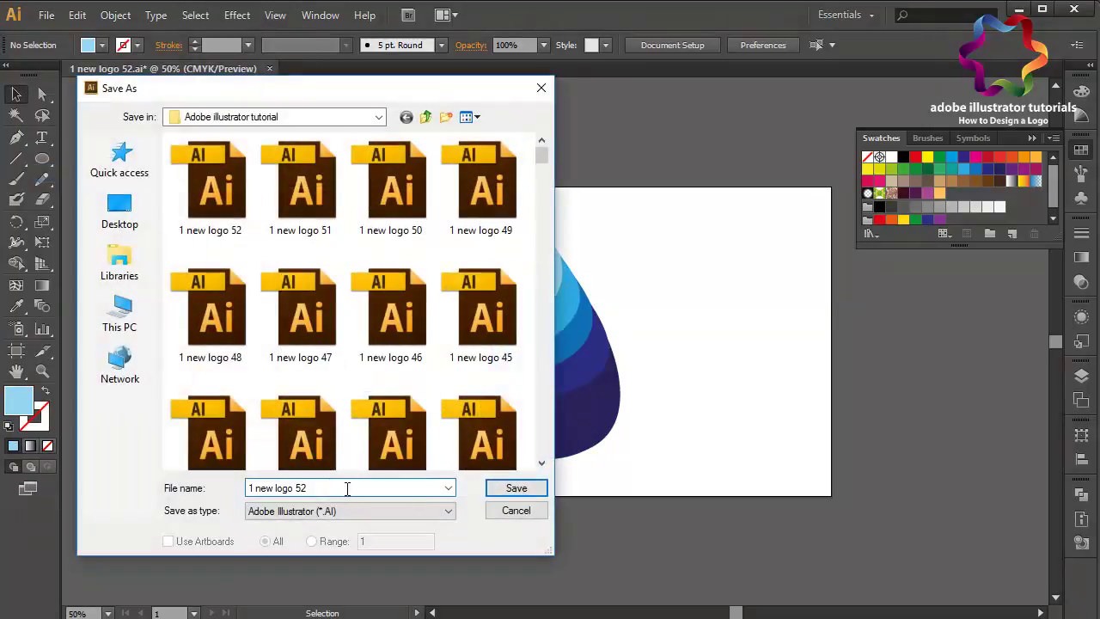
{"action": "key", "text": "BackSpace"}
{"action": "type", "text": "3.ai"}
{"action": "left_click", "coordinate": [513, 490]}
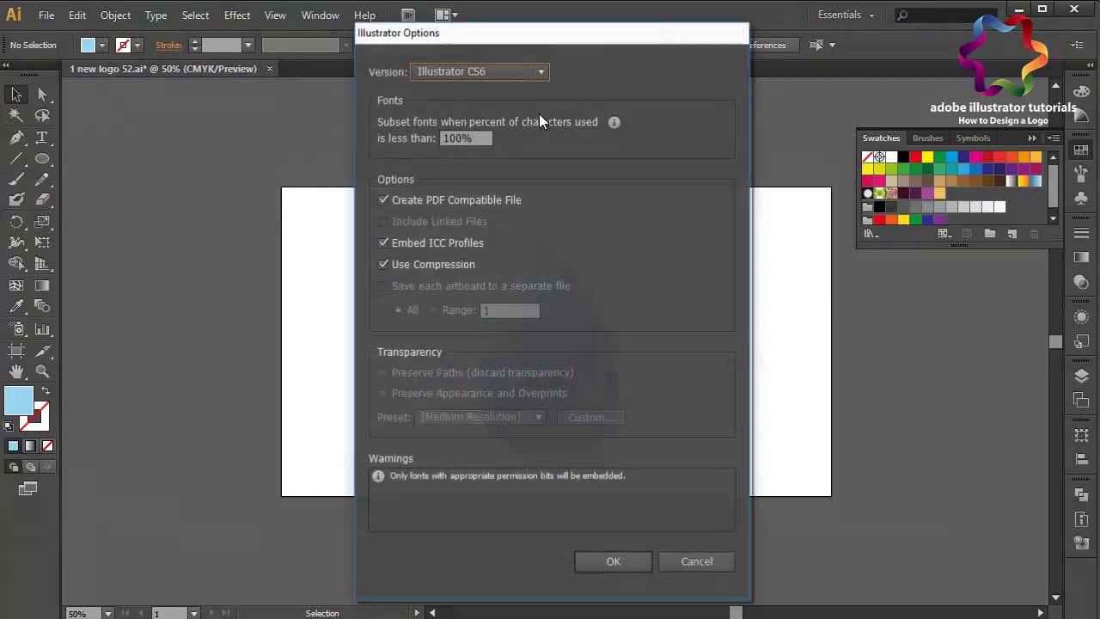
{"action": "left_click", "coordinate": [494, 74]}
{"action": "left_click", "coordinate": [495, 87]}
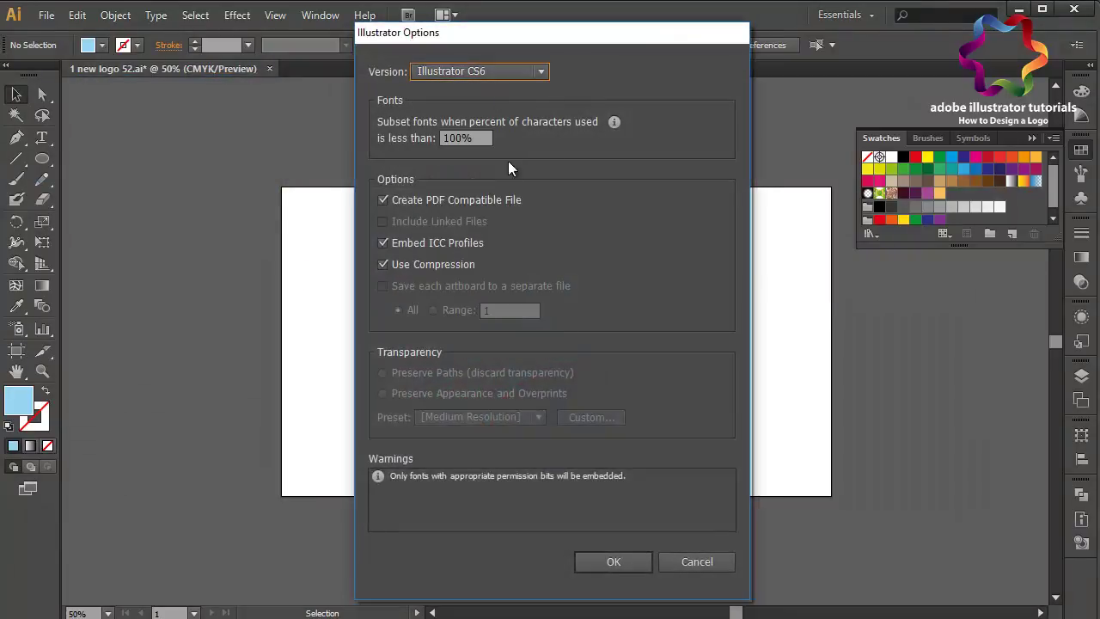
{"action": "left_click", "coordinate": [610, 558]}
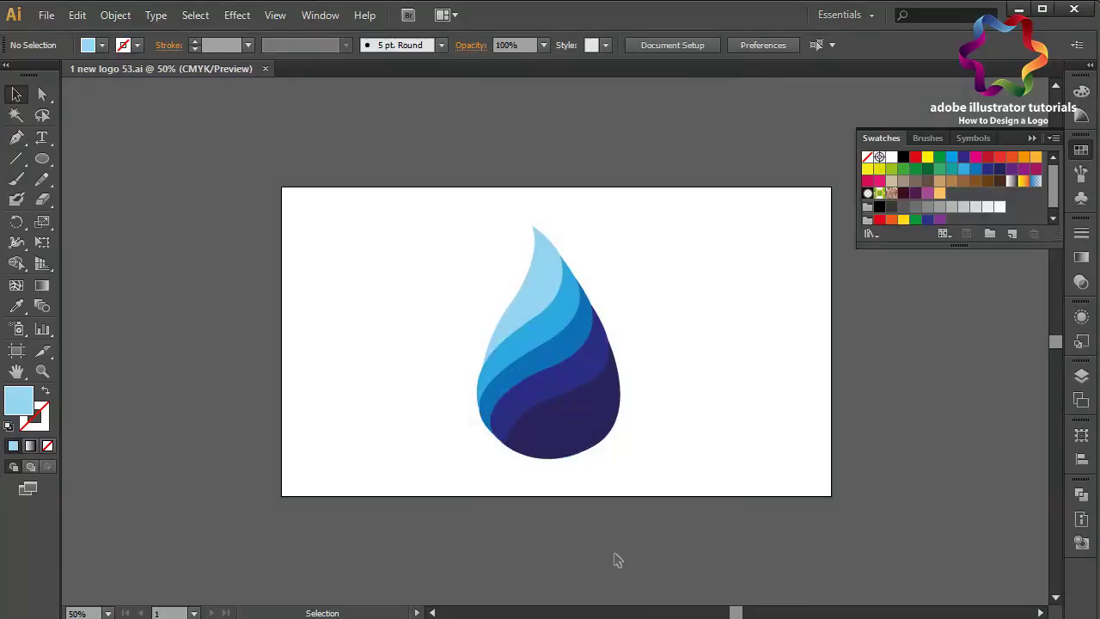